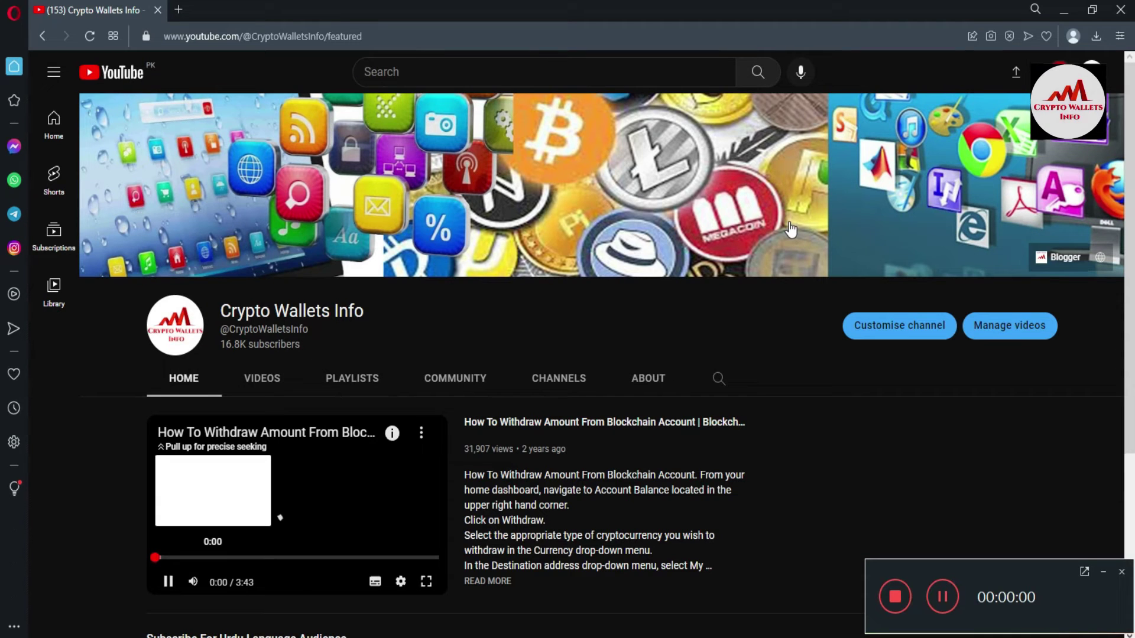
Step: Leave the YouTube crypto channel page for a fresh Chrome new tab
left_click(1100, 572)
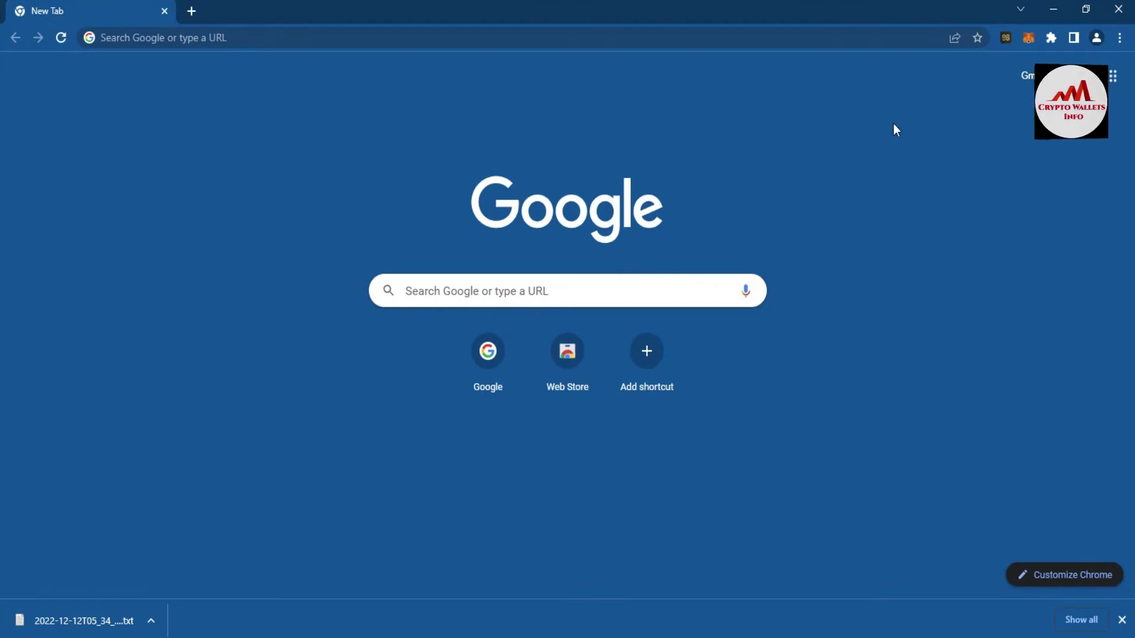
Step: Check the installed extensions, then bring up the Notepad file with the Trust Wallet seed words
left_click(1049, 40)
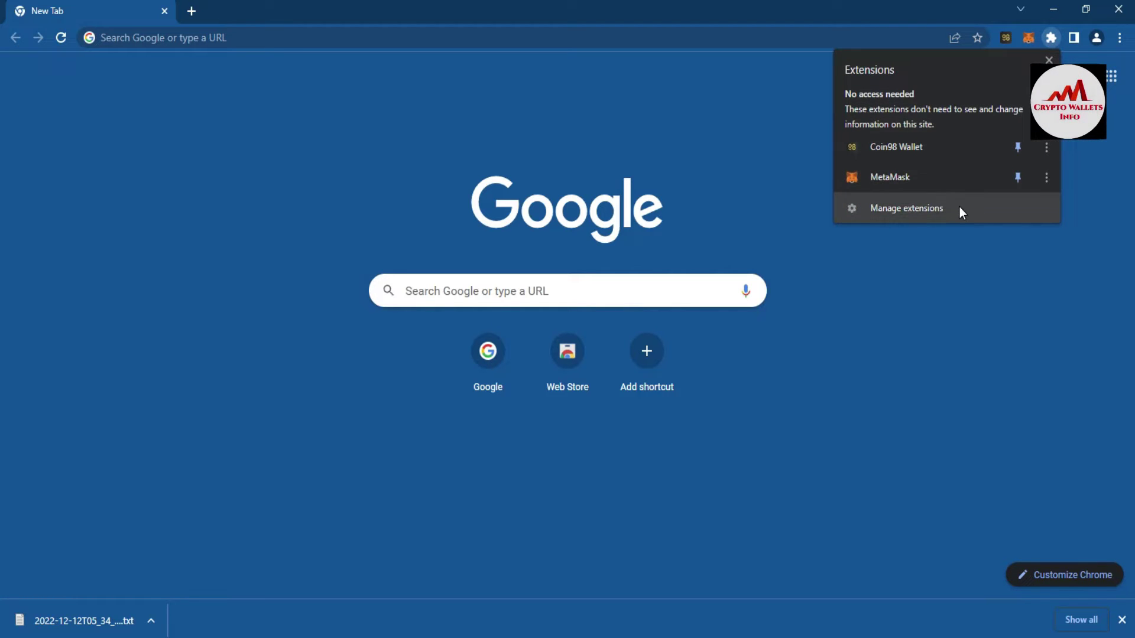
left_click(929, 268)
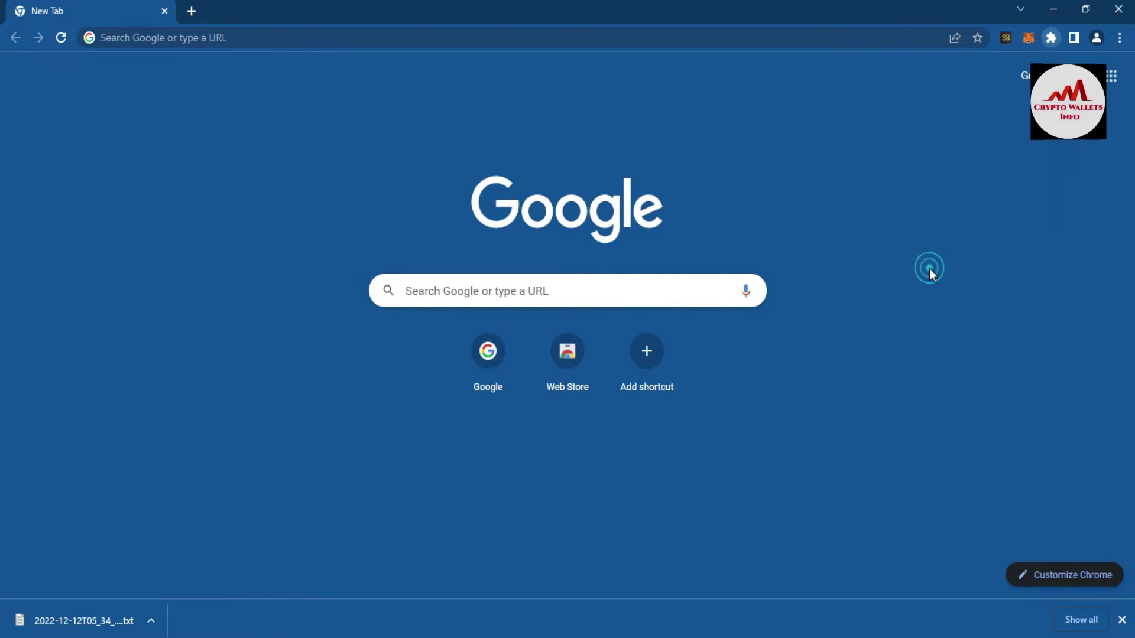
left_click(746, 38)
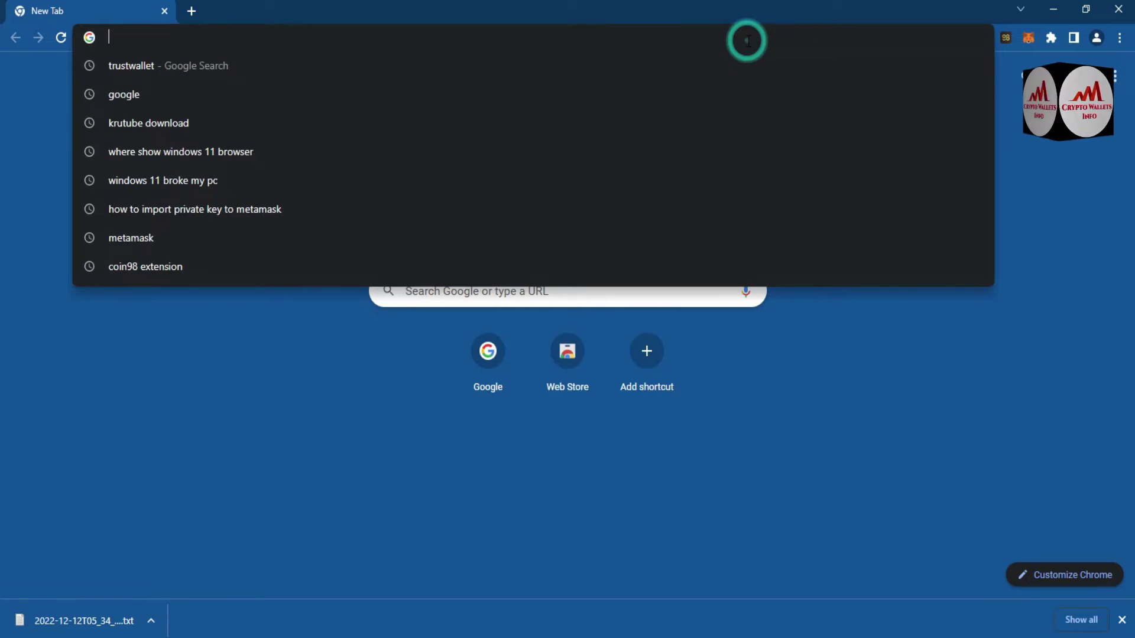
left_click(814, 514)
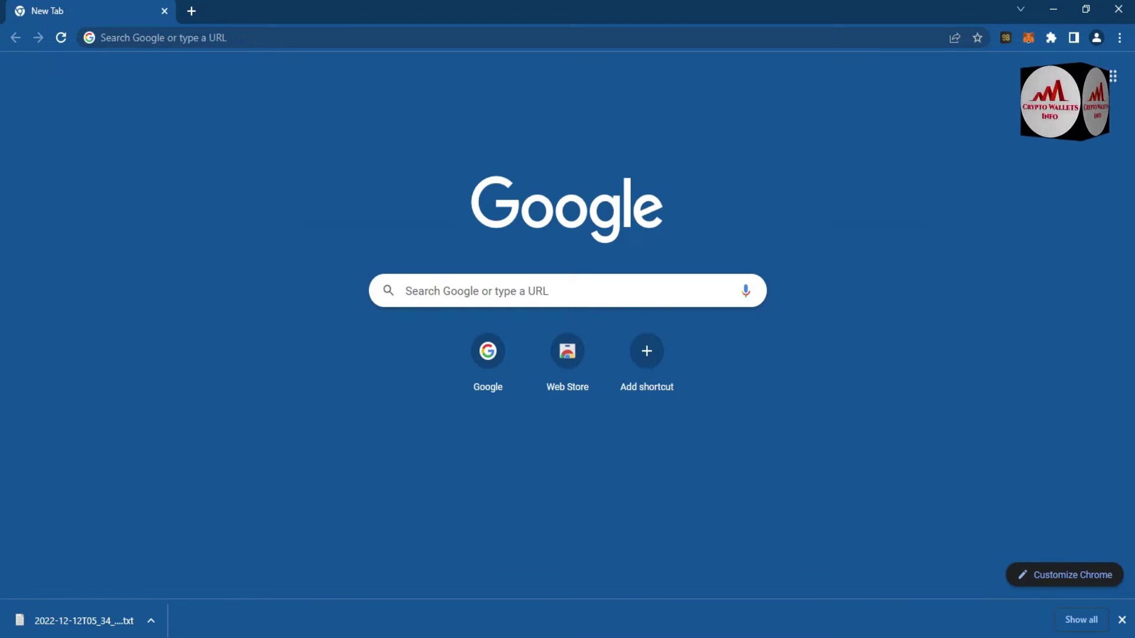
left_click(535, 635)
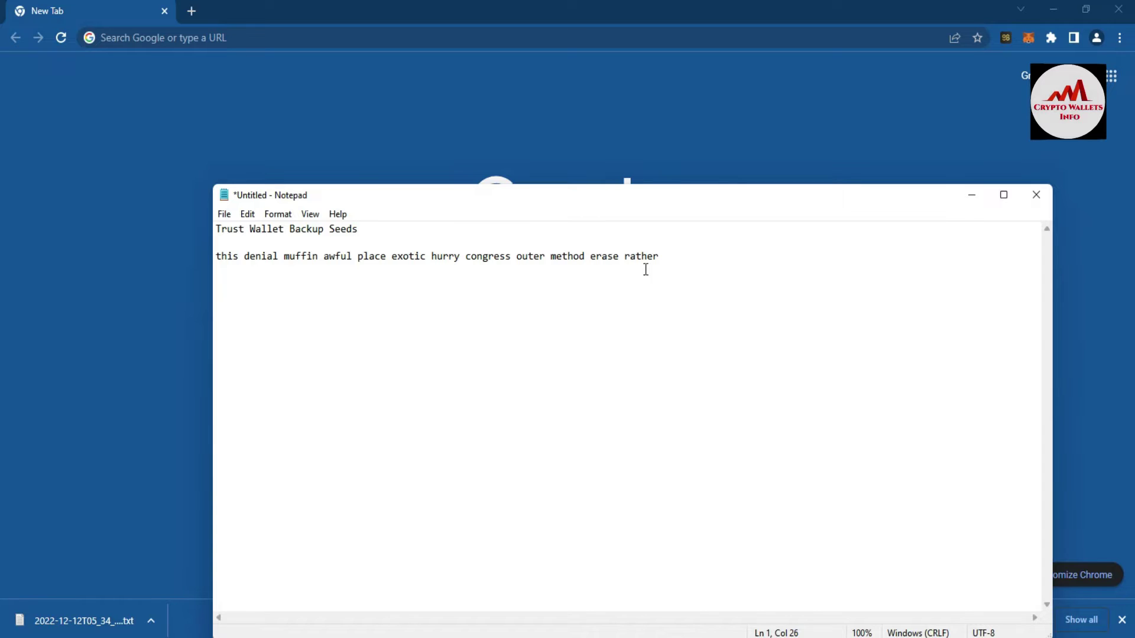
Step: Select the last seed words, then minimize the Notepad note to reveal Chrome
left_click_drag(663, 256, 539, 275)
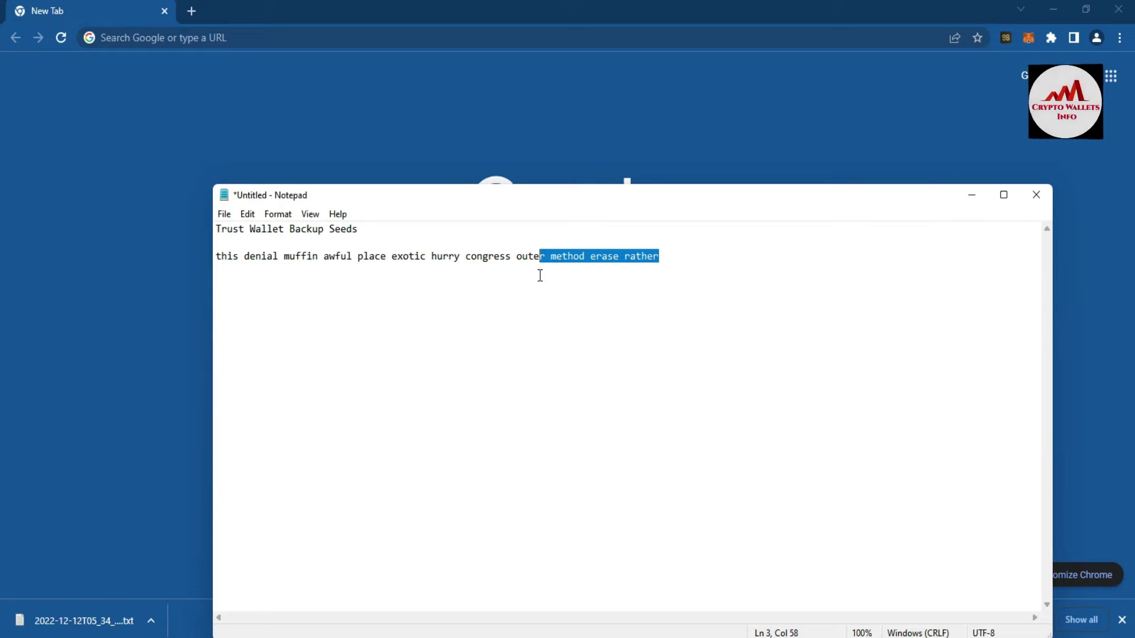
left_click(969, 196)
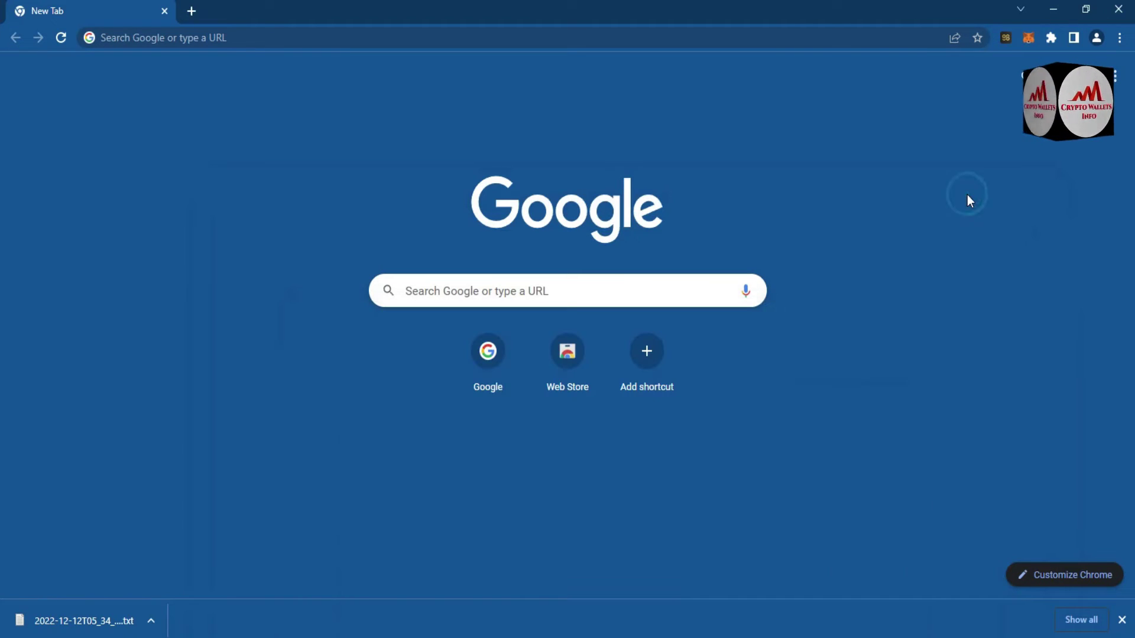
Step: Search Google for 'trust wallet' using the address-bar suggestion
left_click(516, 37)
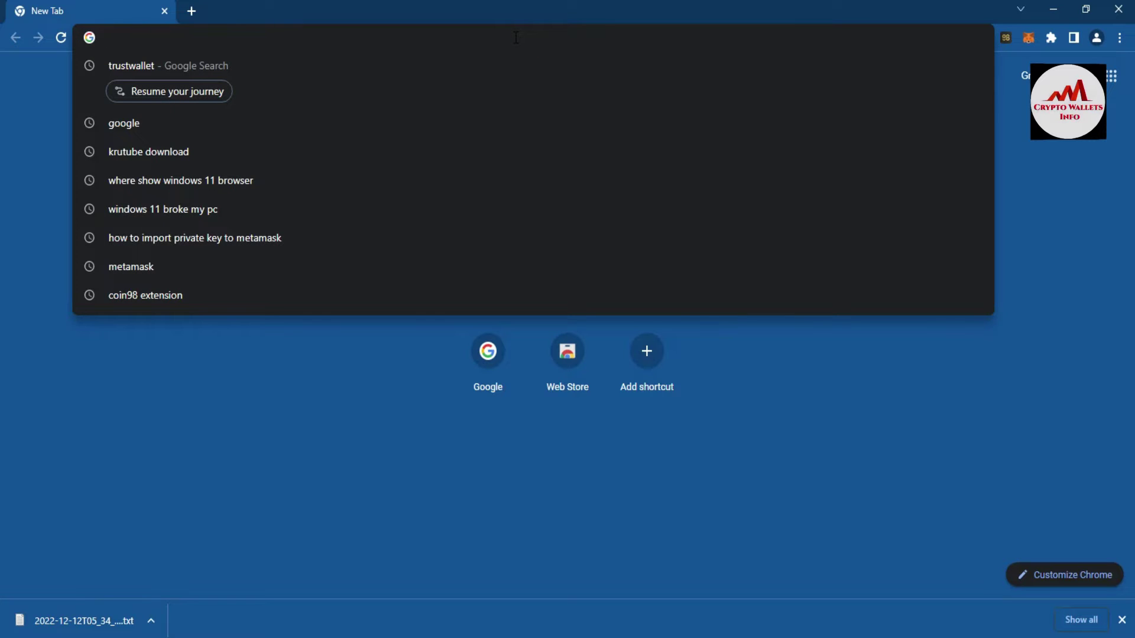
type("google.com")
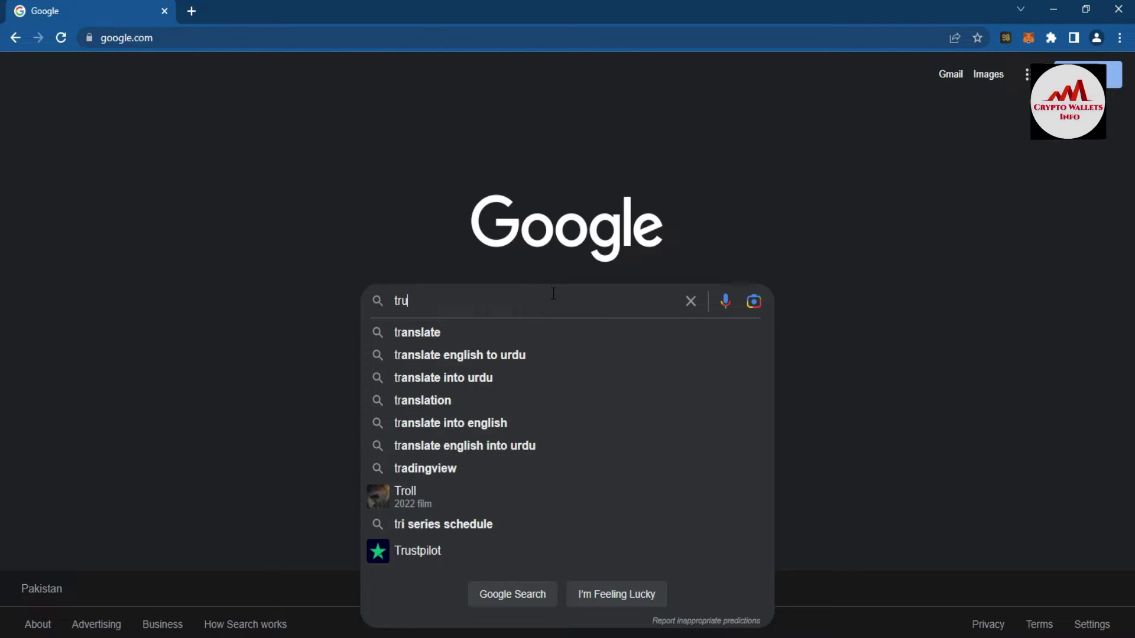
type("st w")
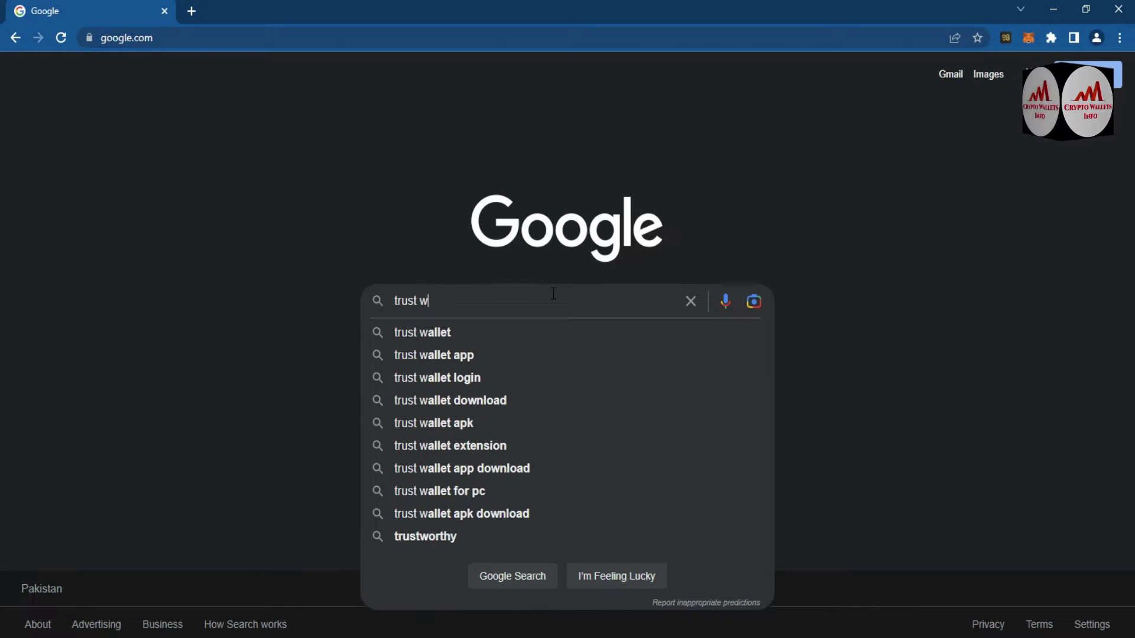
left_click(462, 331)
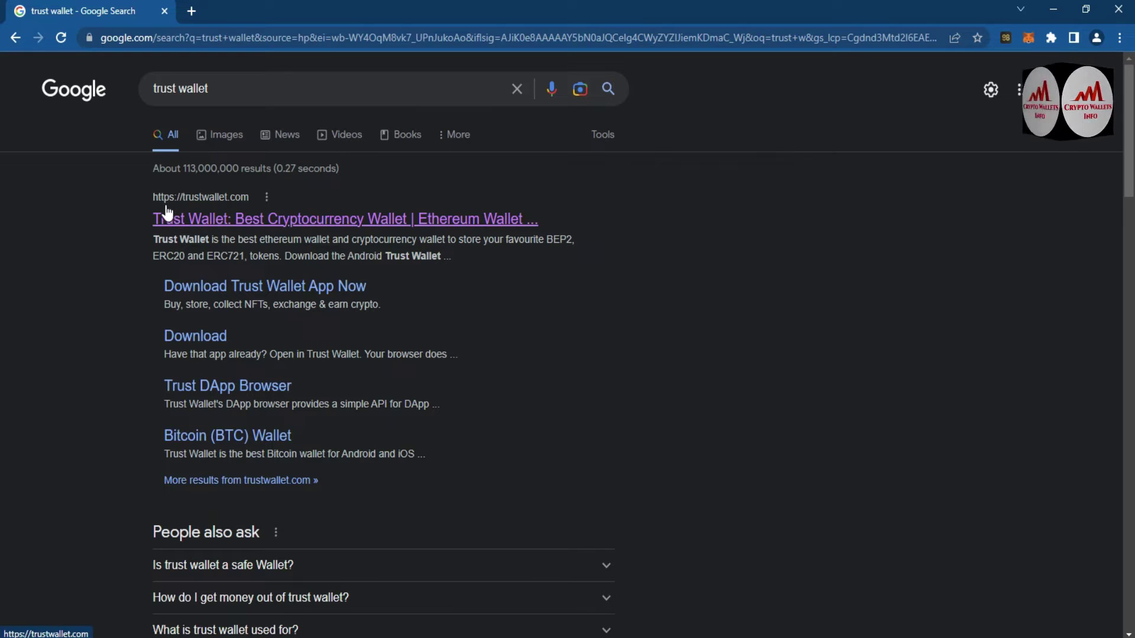
Step: Open the 'Trust Wallet: Best Cryptocurrency Wallet' result and scroll the trustwallet.com homepage
left_click(252, 224)
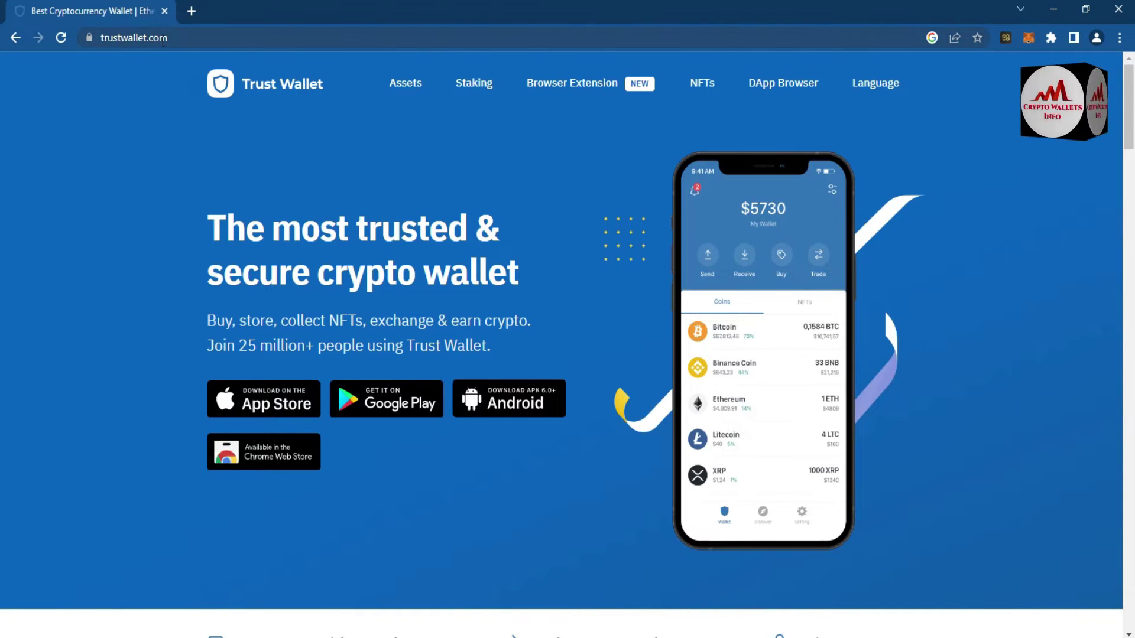
left_click(120, 126)
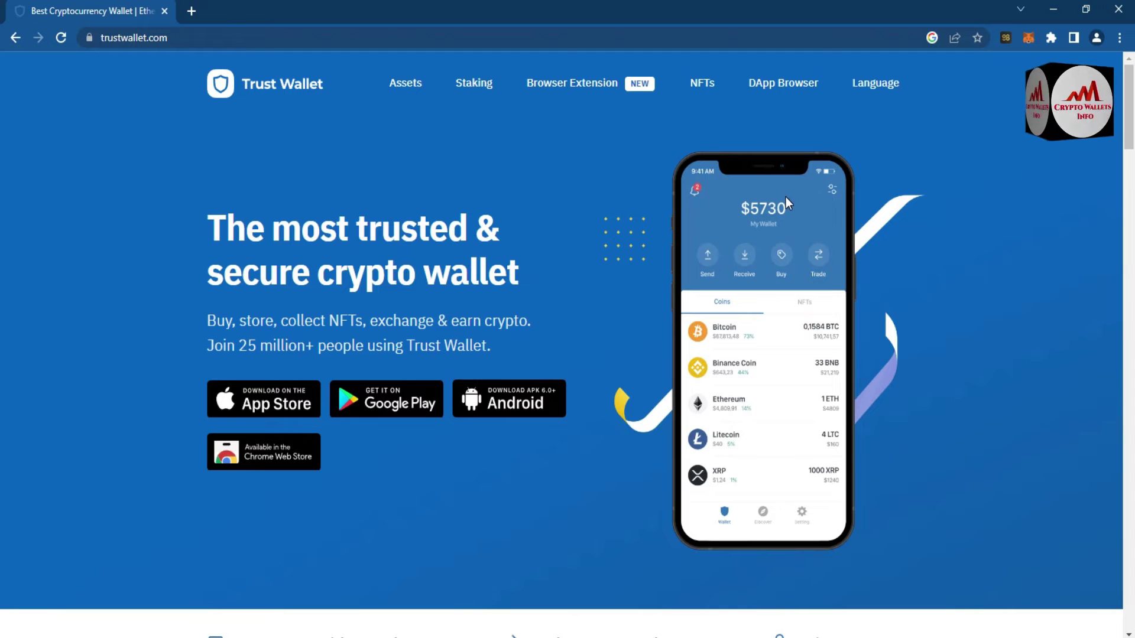
left_click_drag(1129, 110, 1132, 210)
scroll(587, 500, "up", 10)
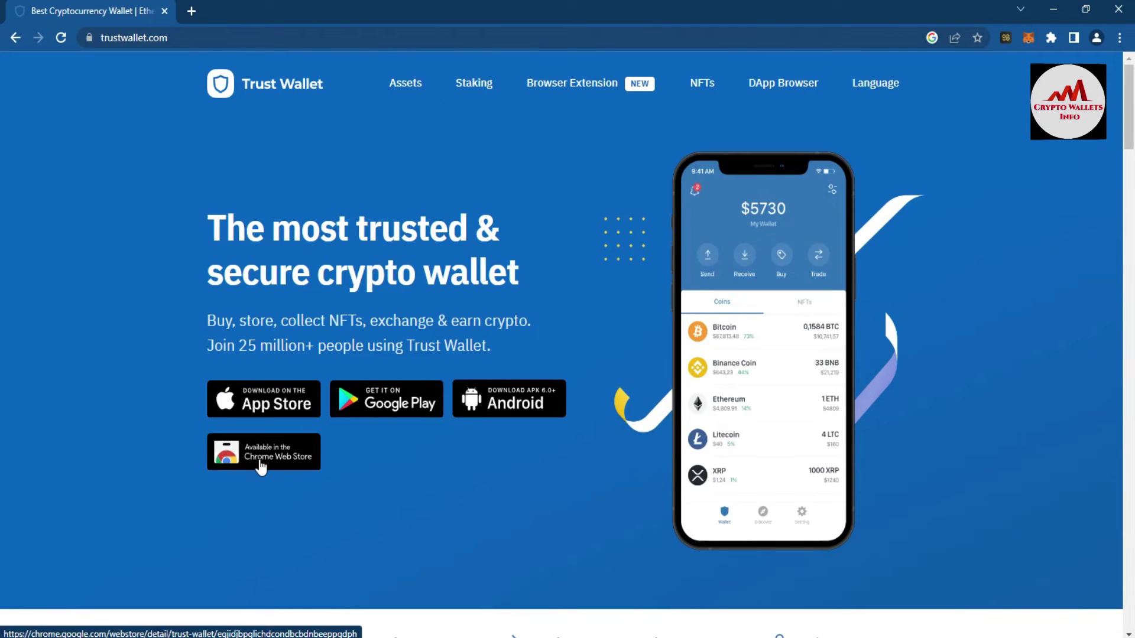
Step: Go to the Chrome Web Store listing and add the Trust Wallet extension with its permissions
left_click(259, 464)
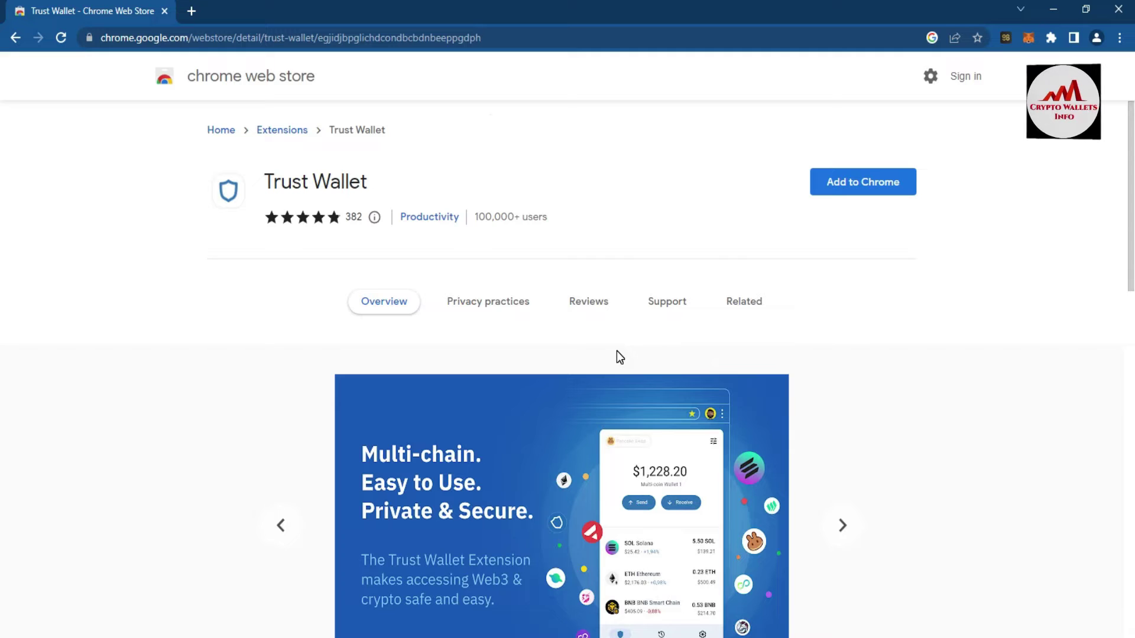
left_click(872, 188)
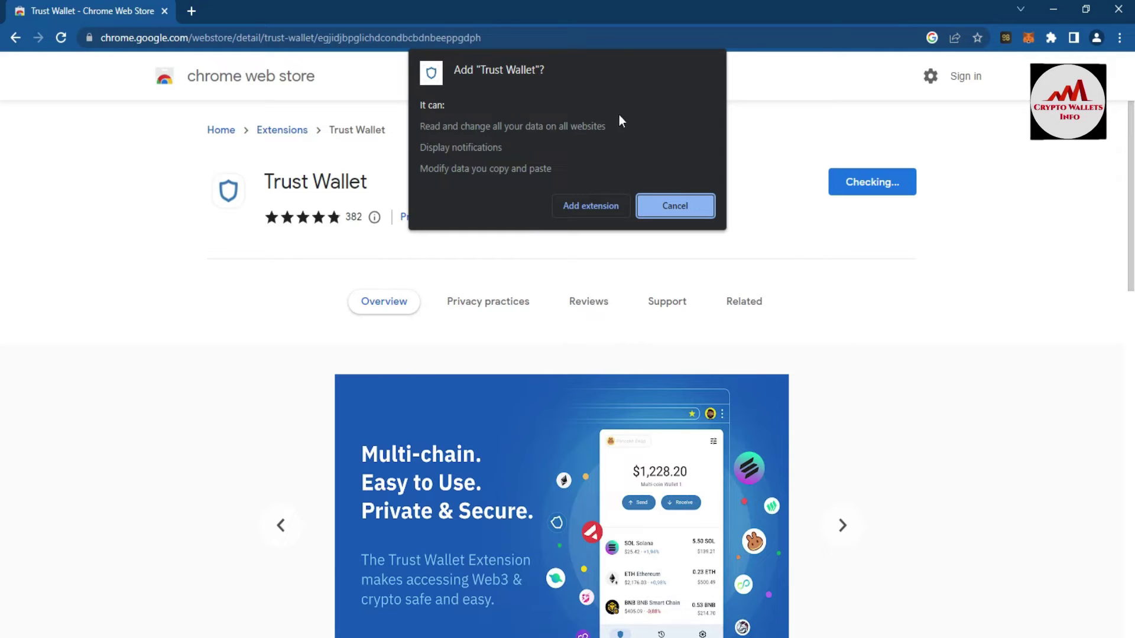
left_click(576, 208)
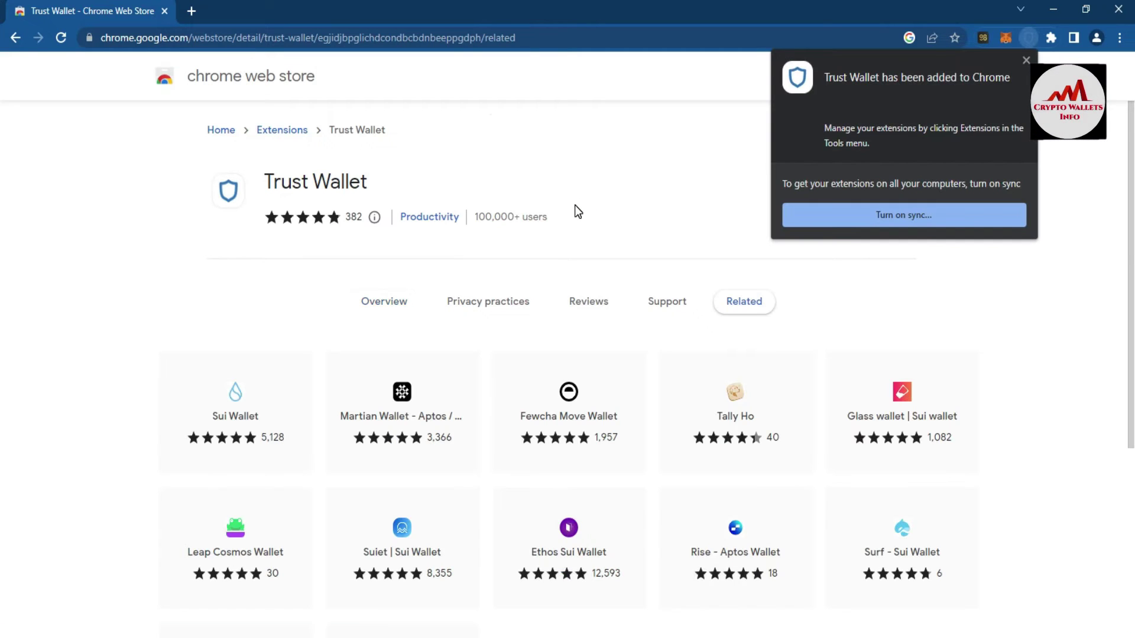
Step: Pin Trust Wallet from the Extensions menu and launch it from the toolbar
left_click(1026, 60)
left_click(1050, 38)
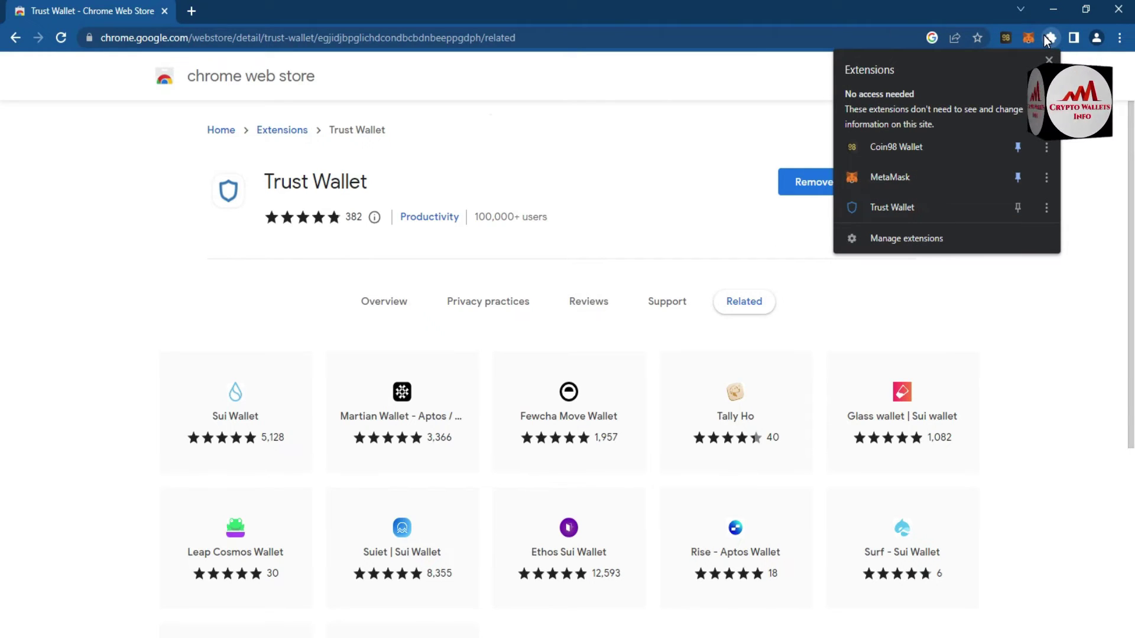
left_click(1017, 206)
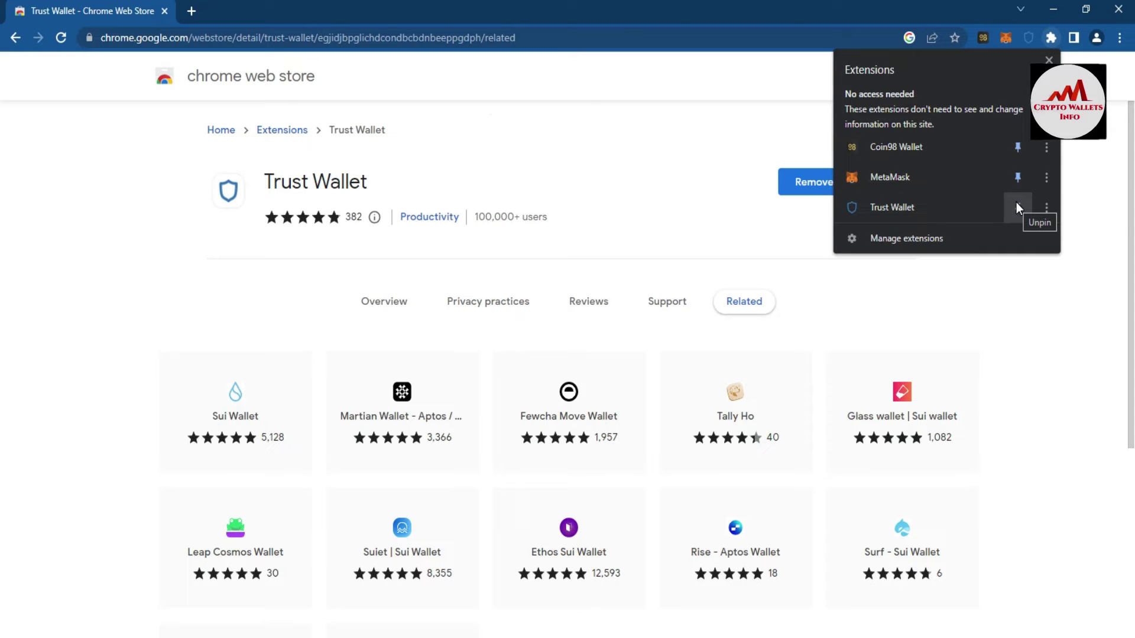
left_click(1108, 169)
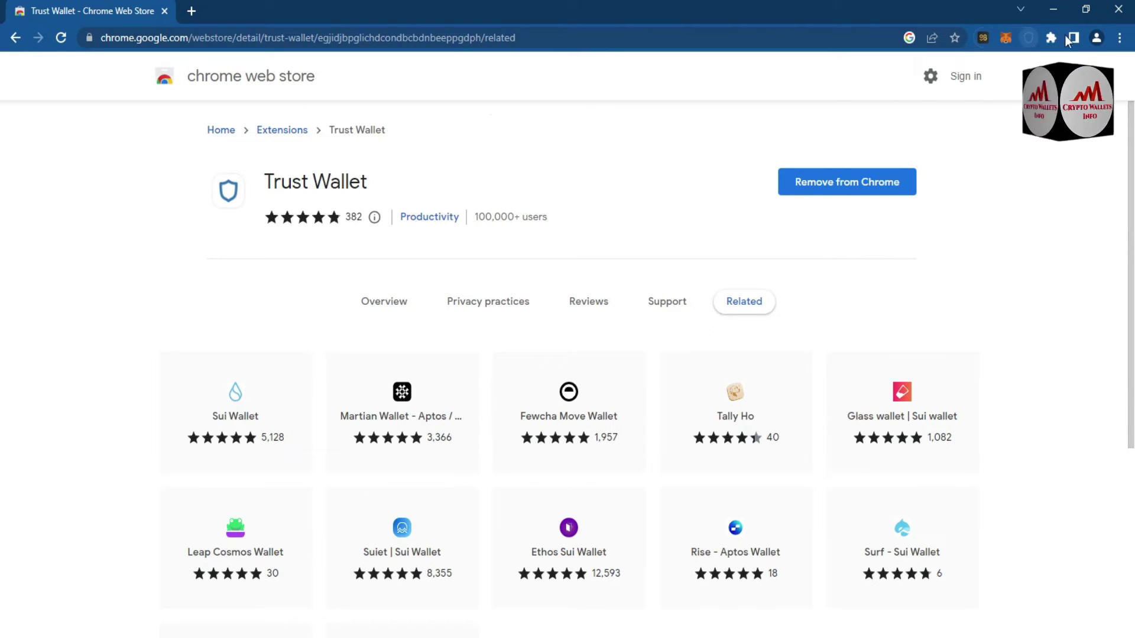
left_click(1028, 37)
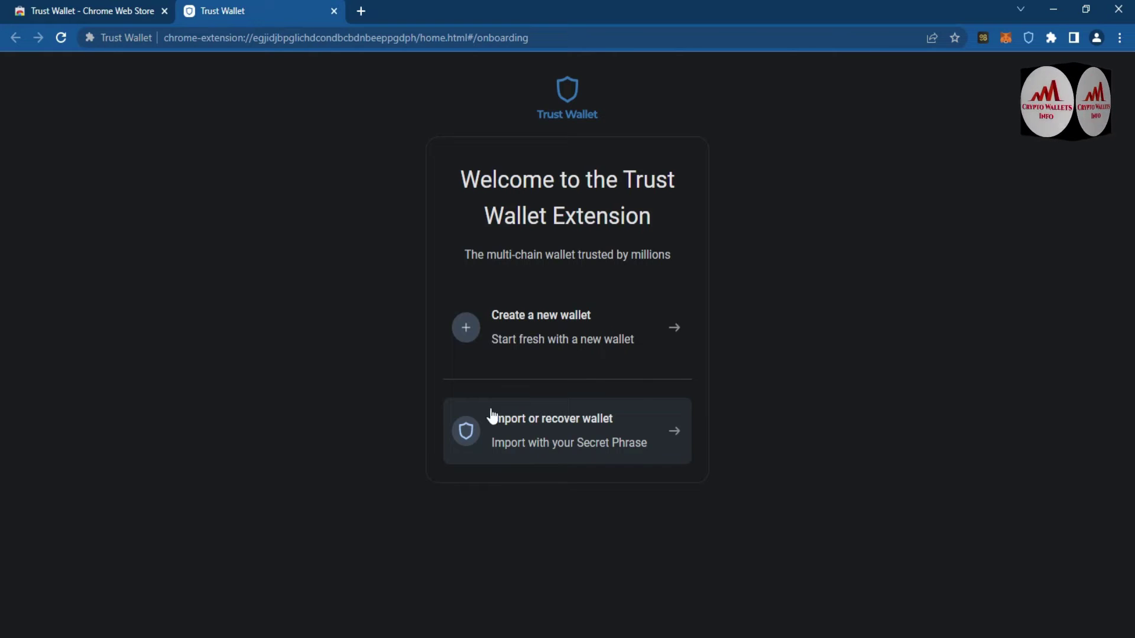
Step: Choose 'Import or recover wallet' and decline usage sharing with 'No thanks'
left_click(556, 450)
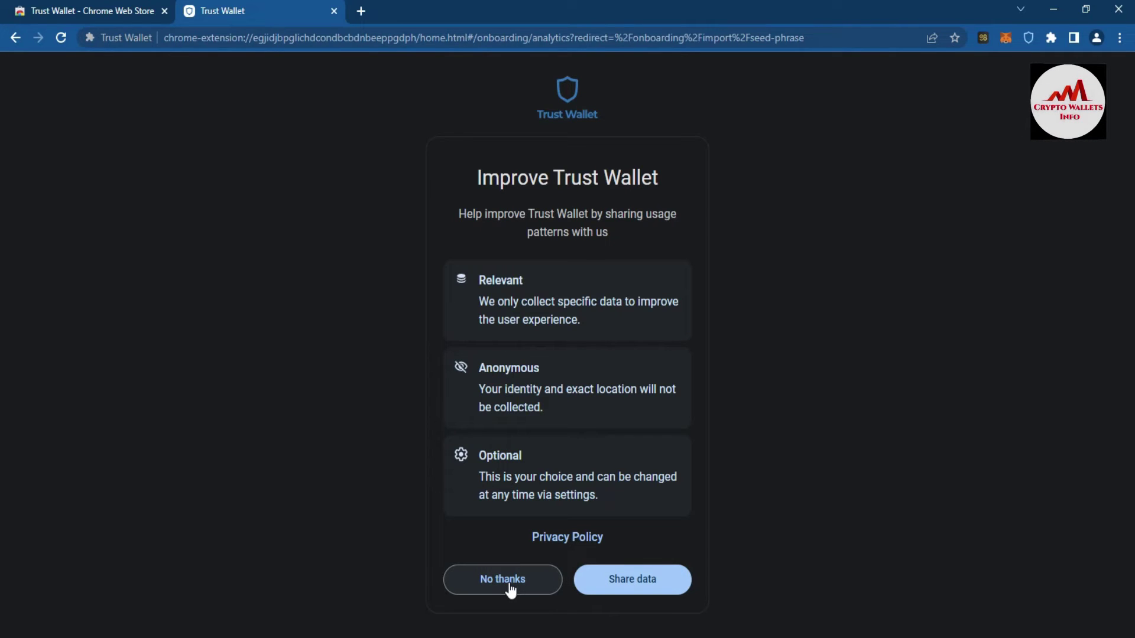
left_click(471, 588)
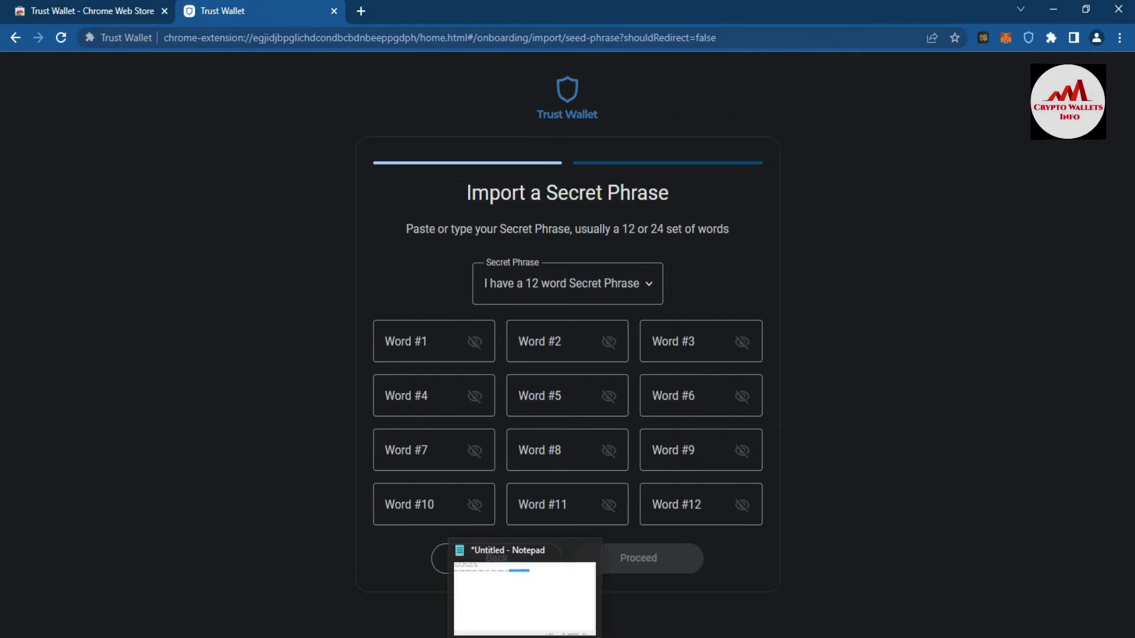
Step: Copy the twelve-word seed line from Notepad and keep the '12 word Secret Phrase' option
left_click(523, 591)
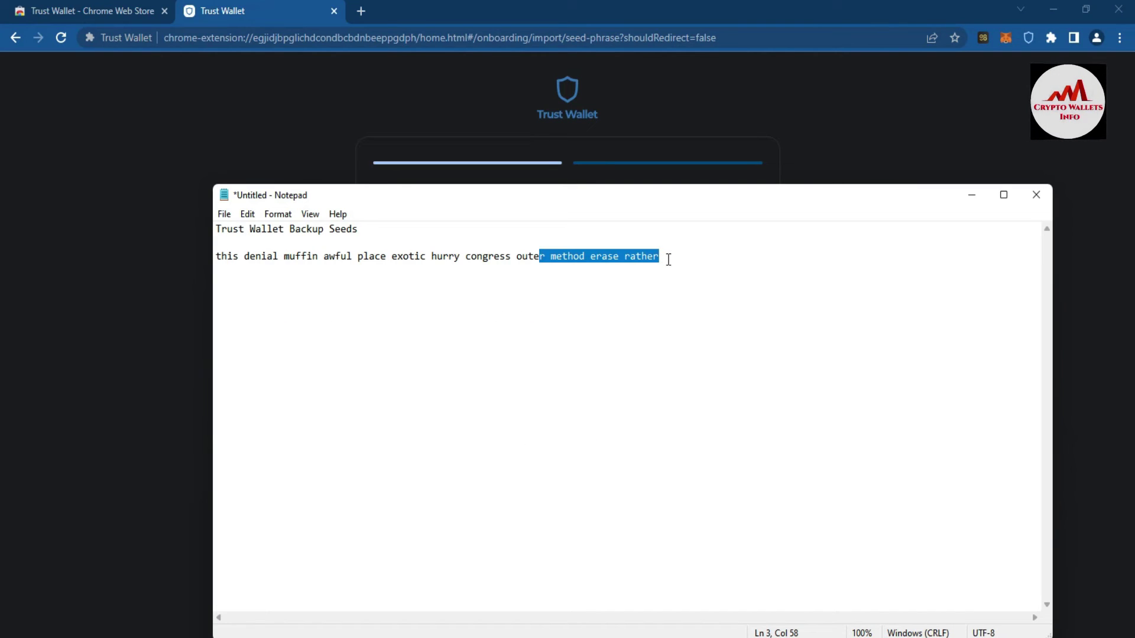
left_click_drag(663, 256, 196, 357)
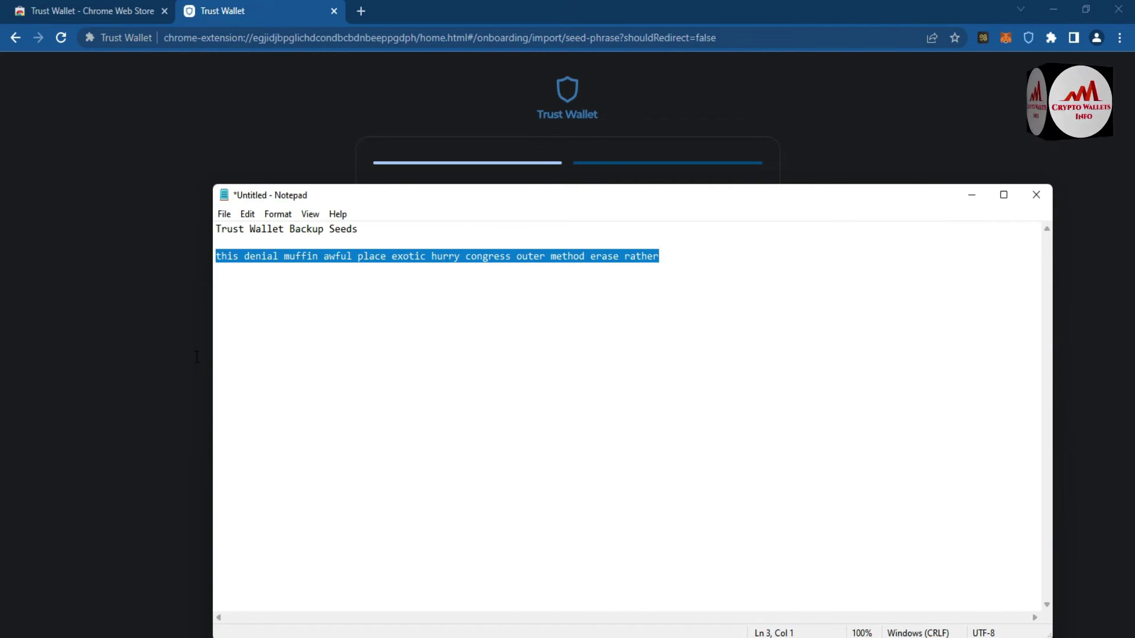
left_click(854, 104)
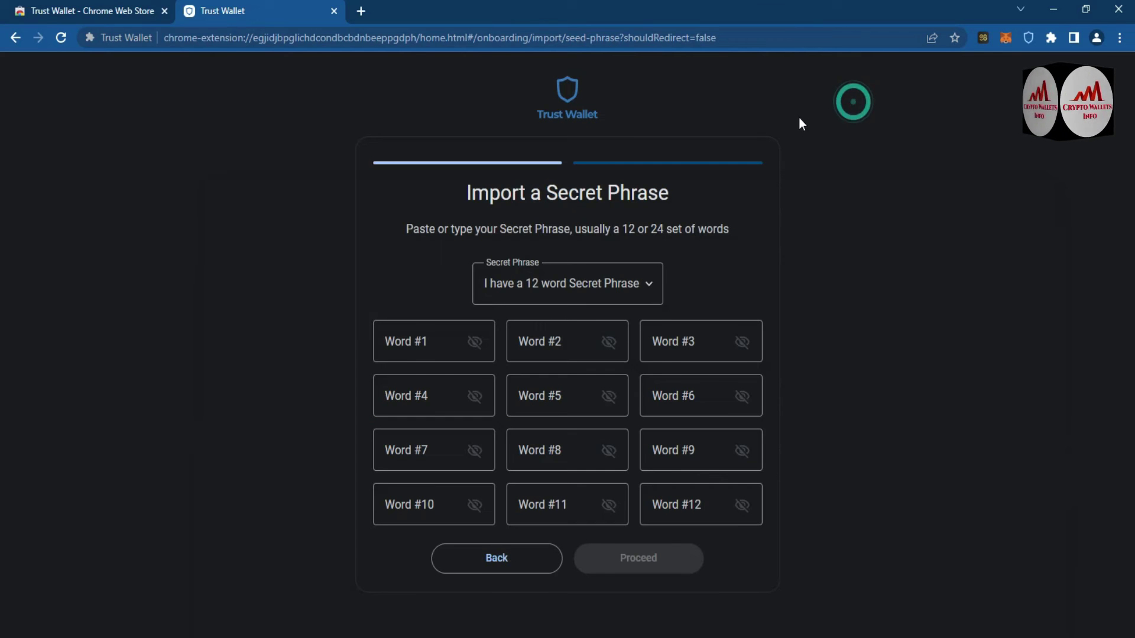
left_click(649, 279)
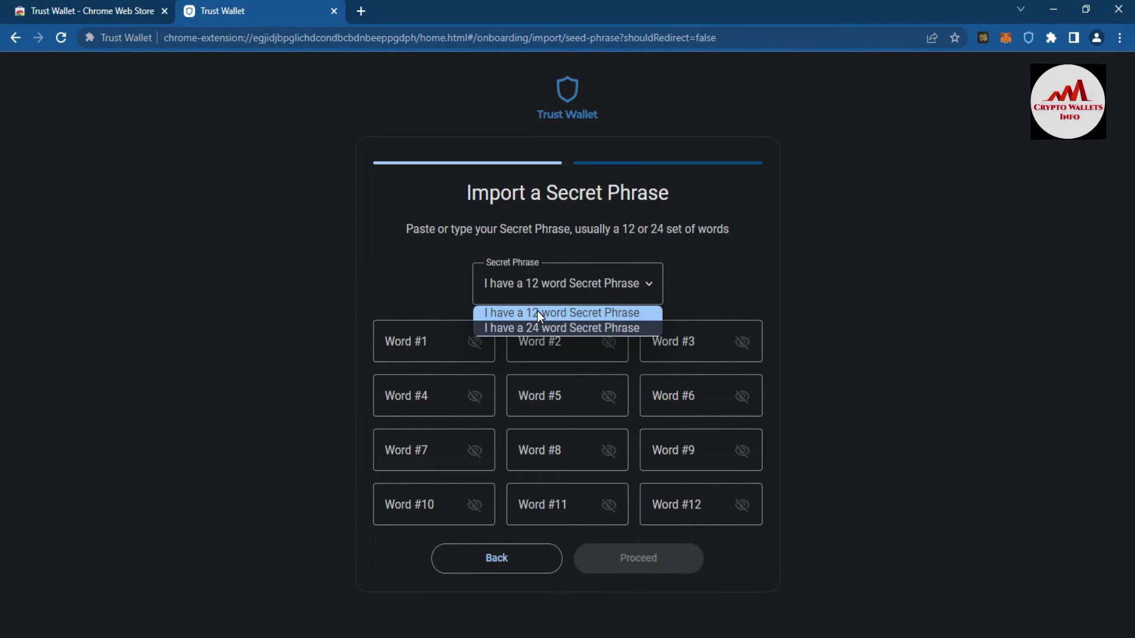
left_click(556, 309)
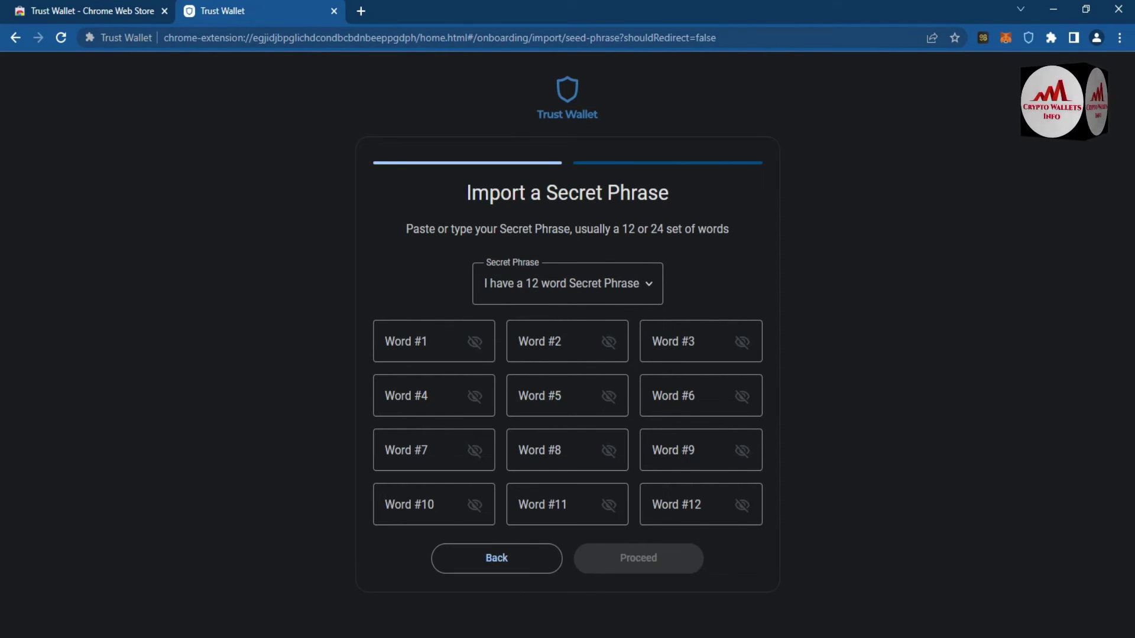
Step: Paste the seed phrase into Word #1 to fill all twelve fields, then check the first word
key("alt+Tab")
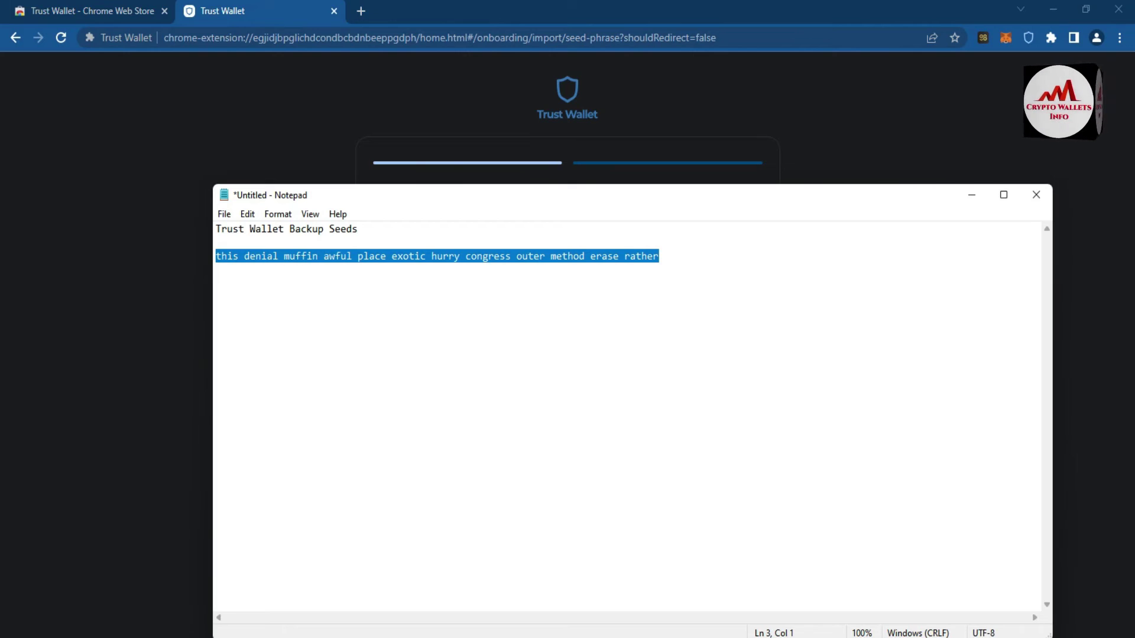
left_click(897, 143)
left_click(408, 341)
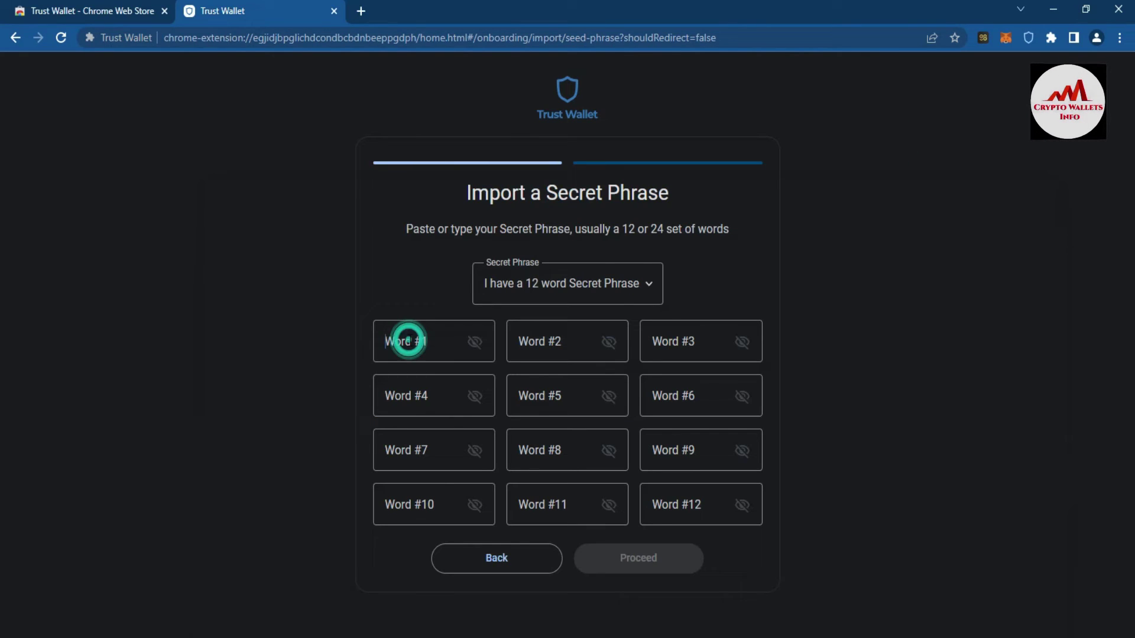
left_click(408, 341)
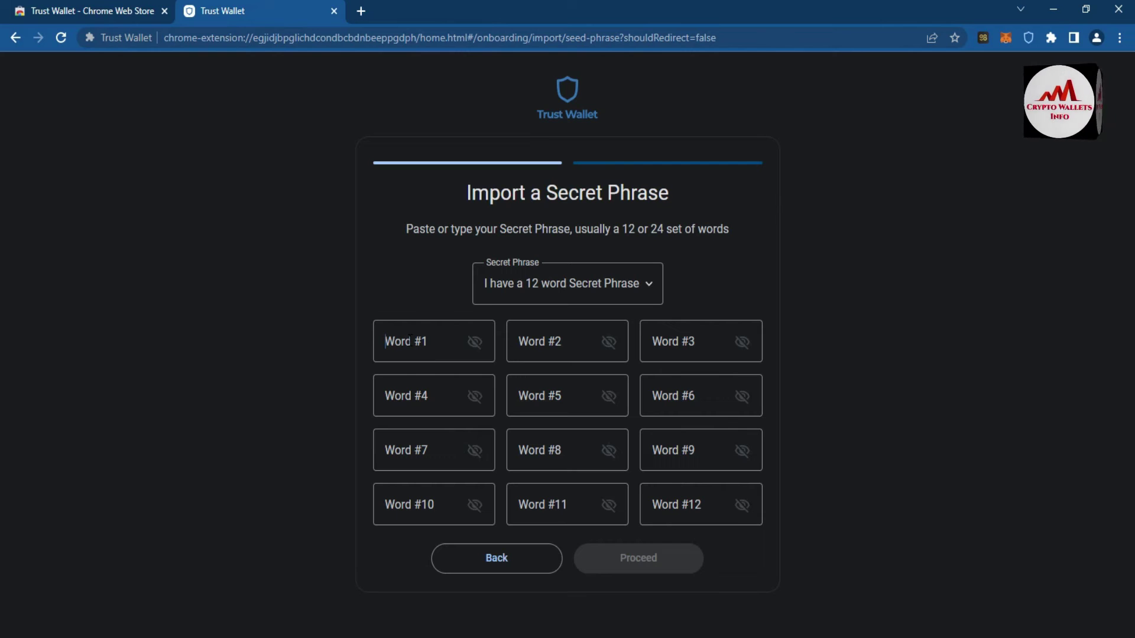
key("ctrl+v")
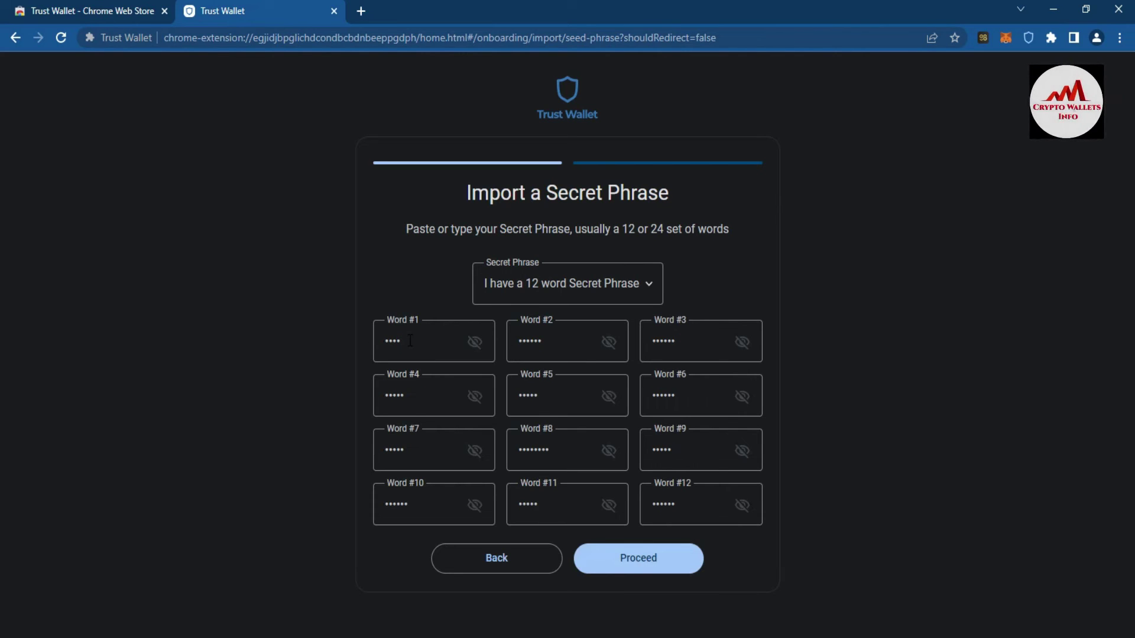
left_click(475, 344)
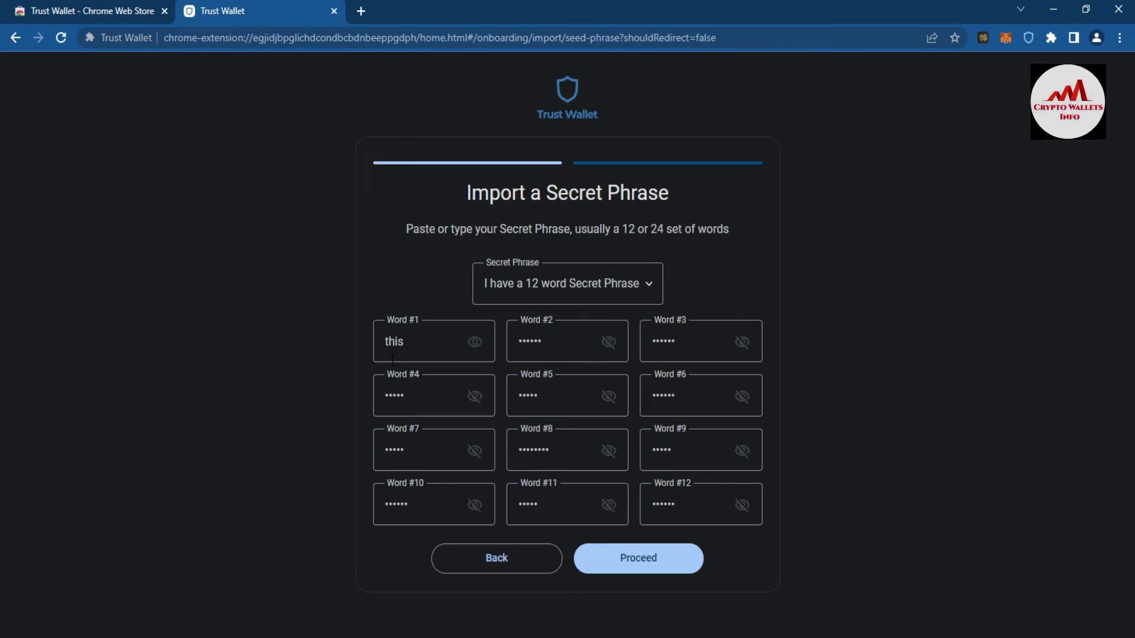
left_click(476, 343)
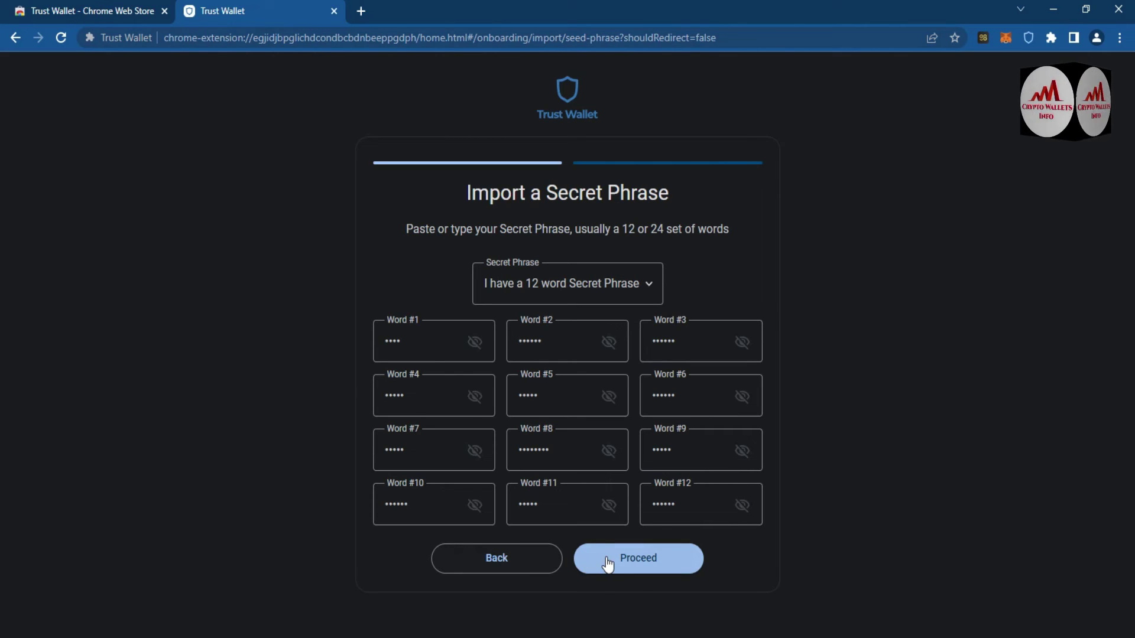
left_click(743, 507)
left_click(694, 503)
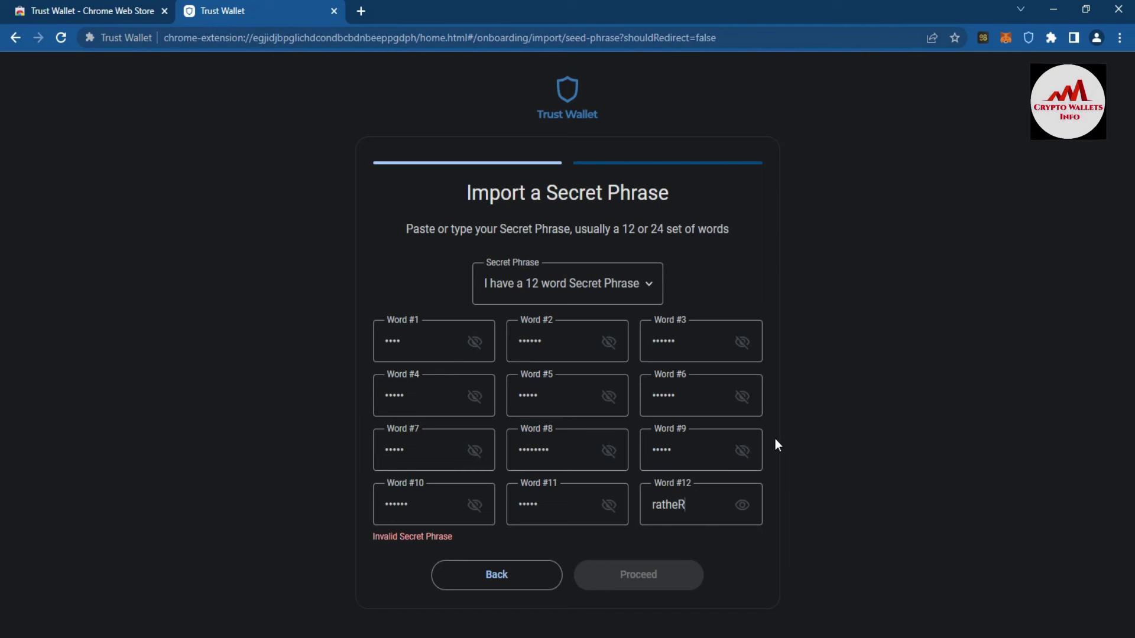
key("BackSpace")
type("r")
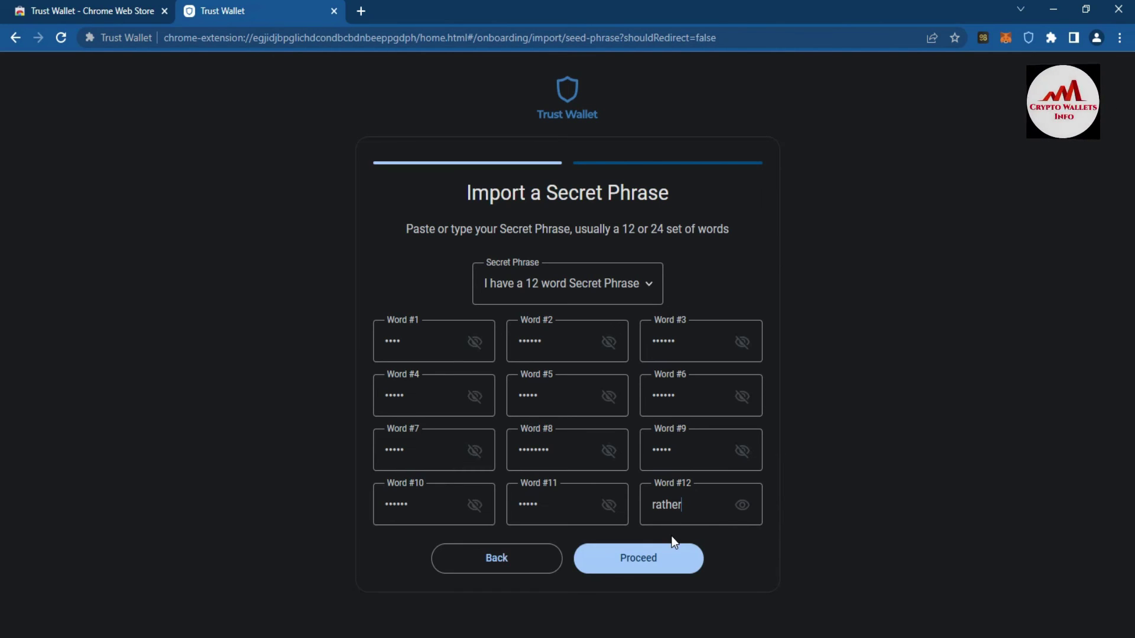
left_click(619, 564)
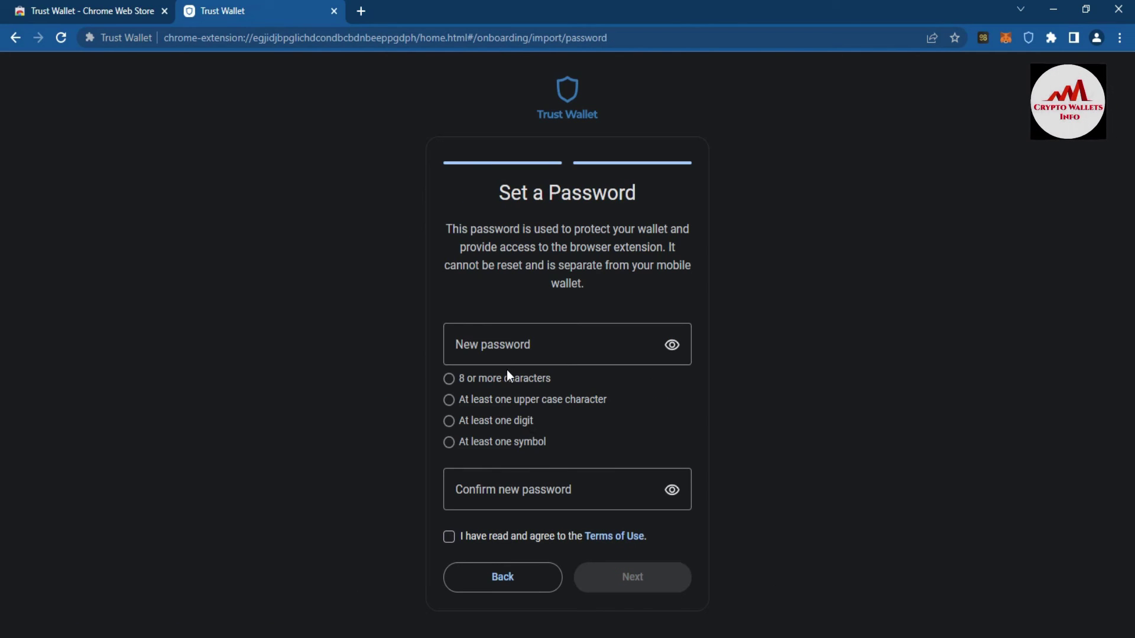
left_click(507, 357)
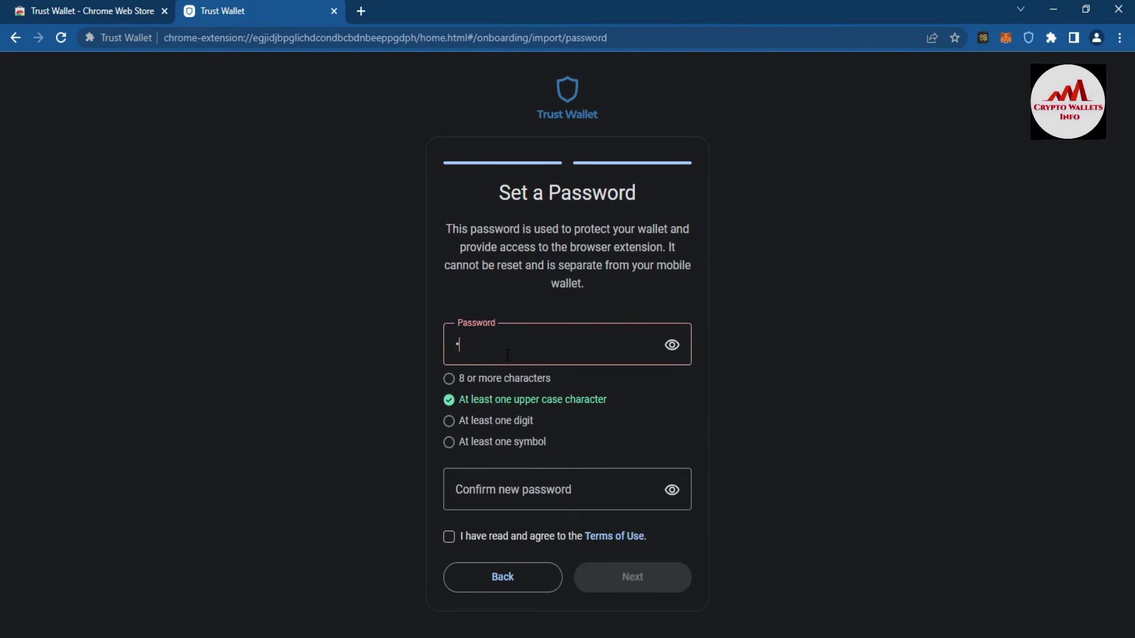
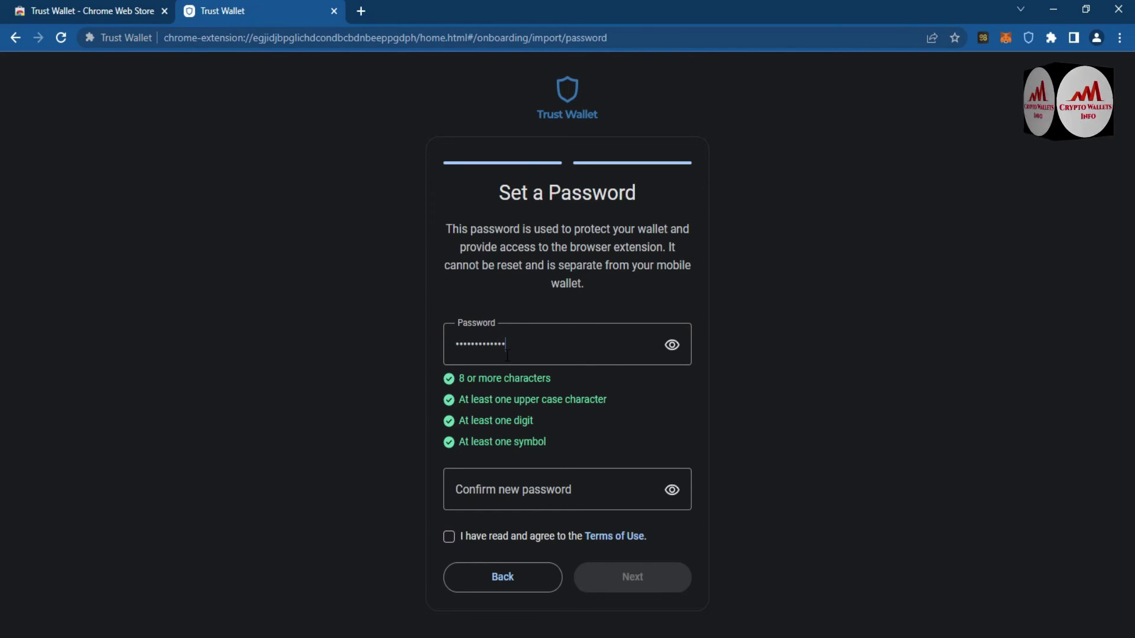
left_click(548, 481)
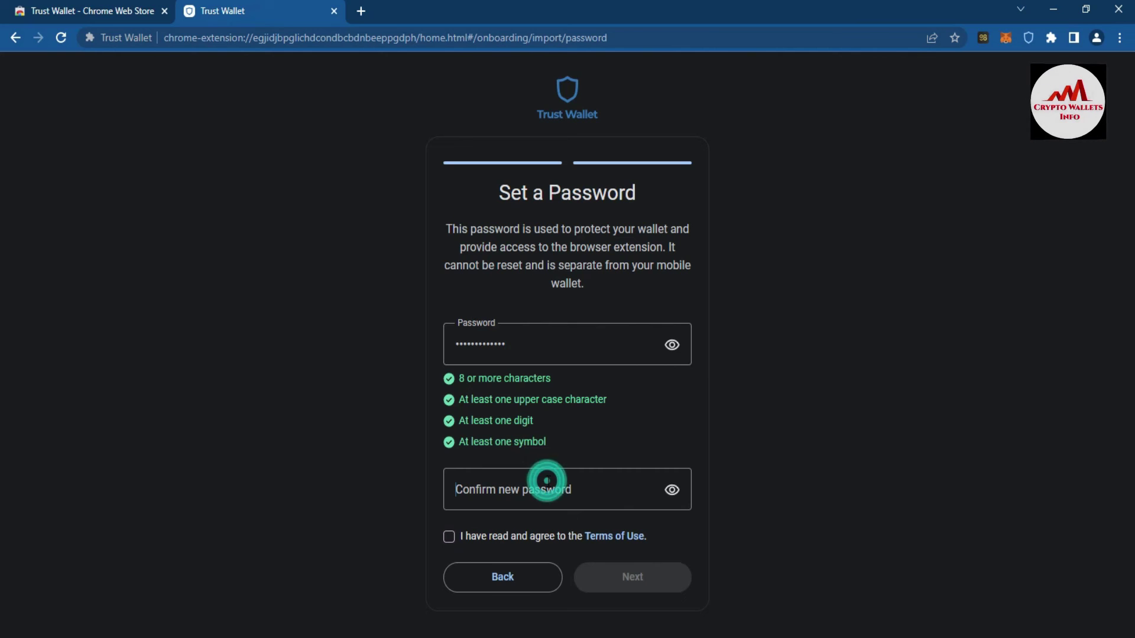
left_click(548, 481)
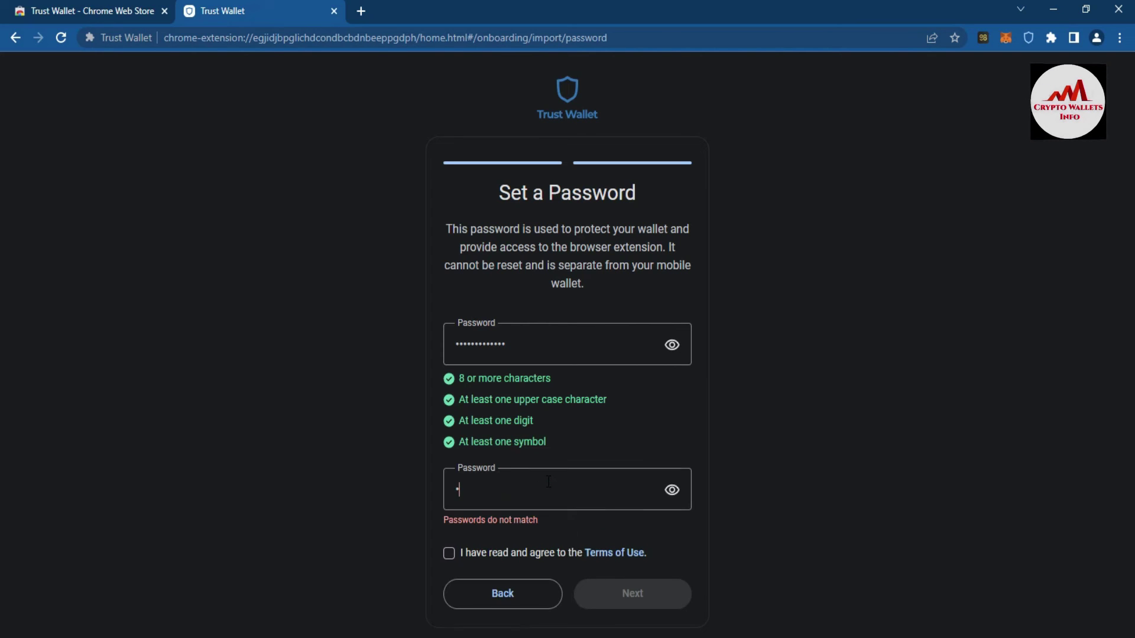
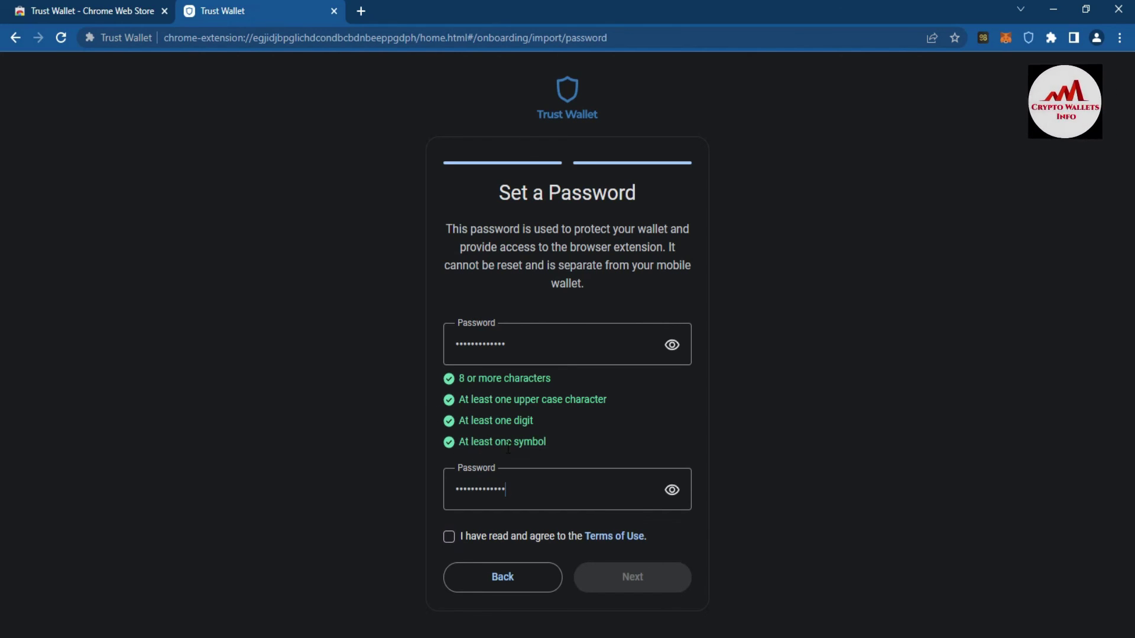
left_click(451, 536)
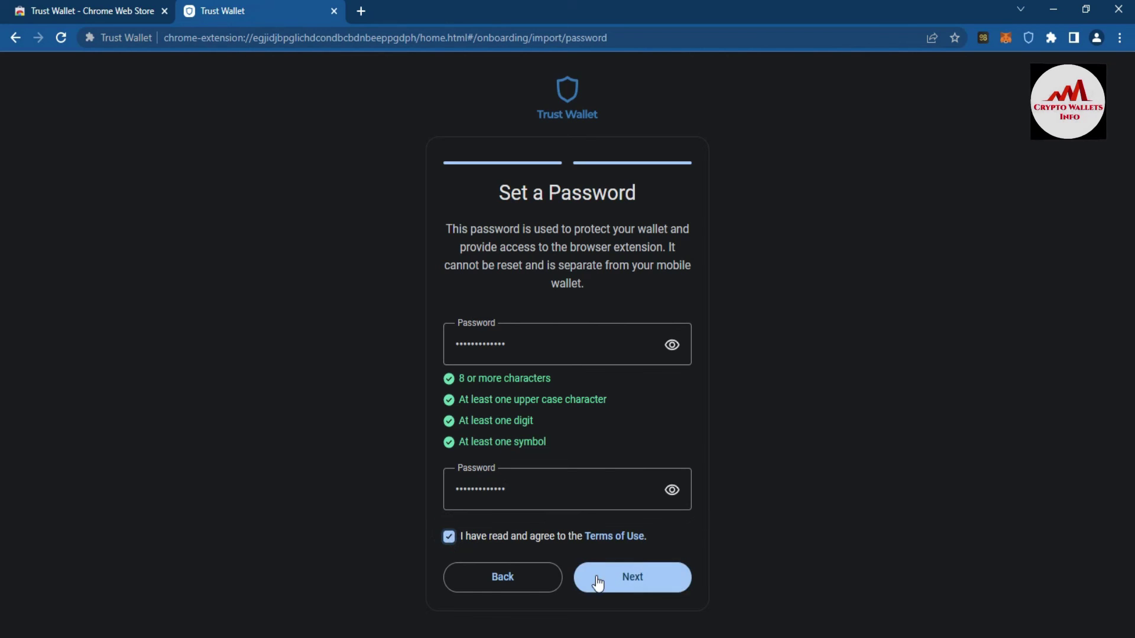
Step: Submit the password to finish the import and open the newly imported wallet
left_click(643, 580)
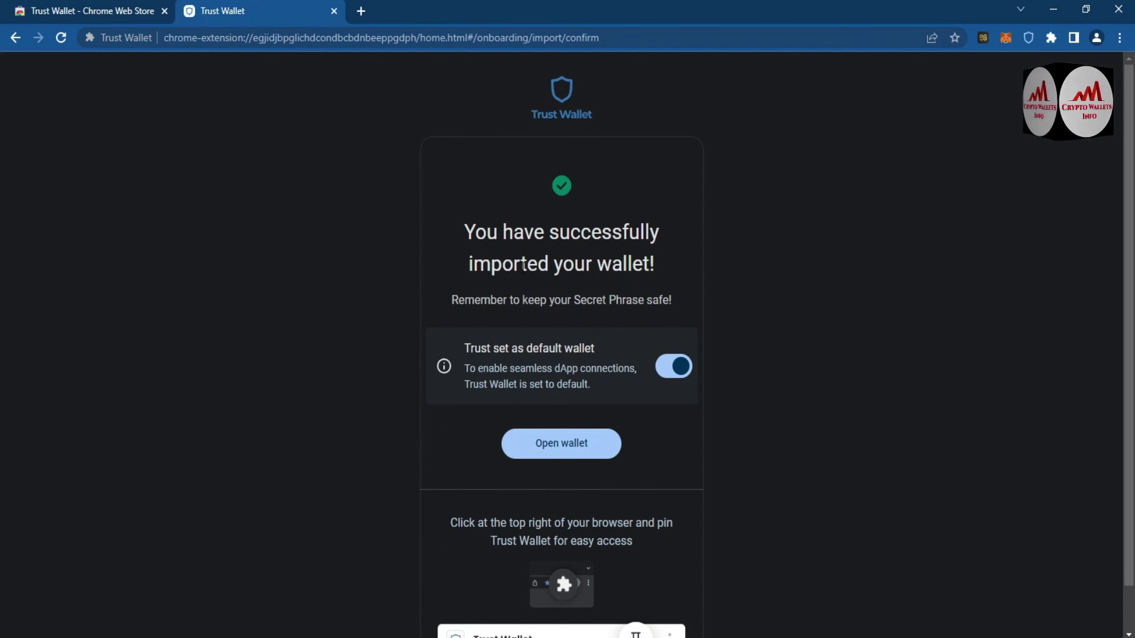
left_click(574, 444)
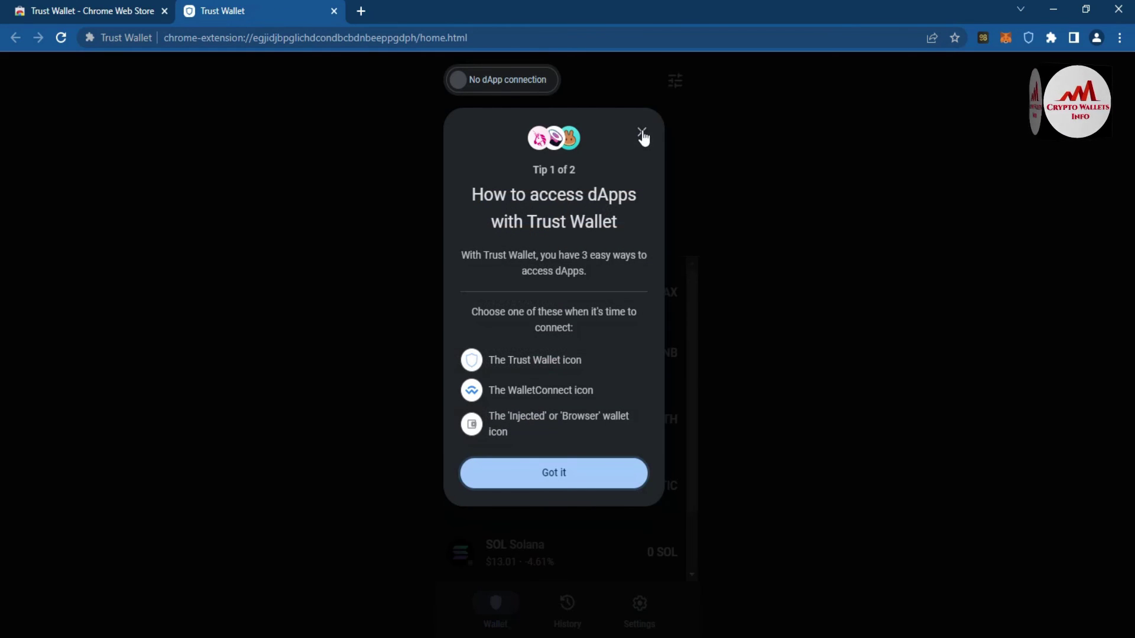
Step: Dismiss the dApps tip and highlight the wallet's $0.00 balance
left_click(642, 134)
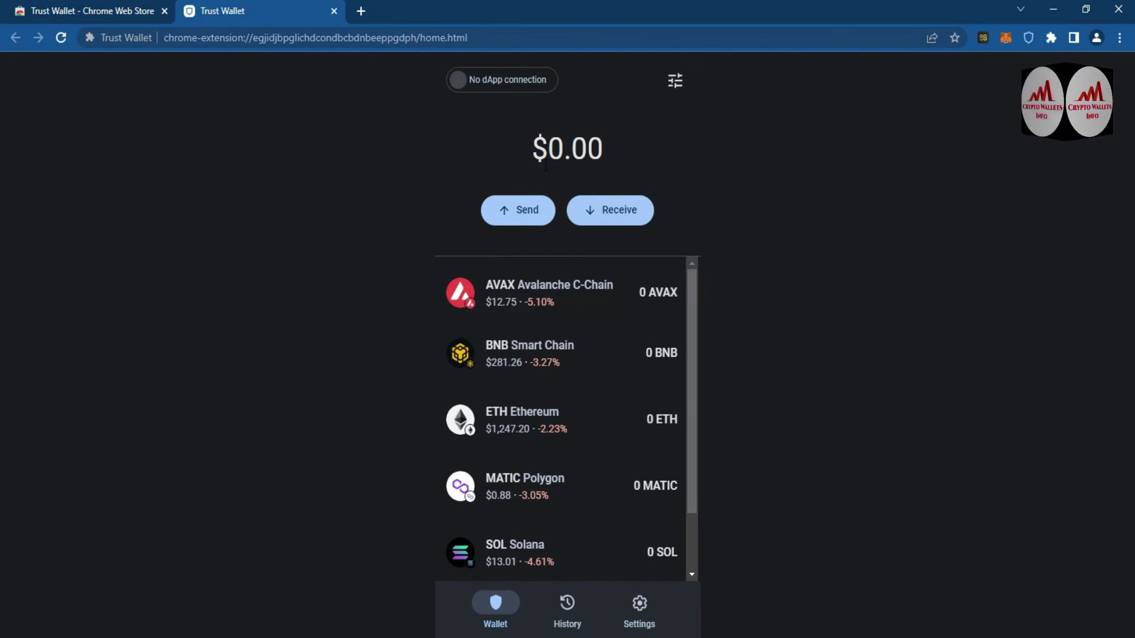
left_click_drag(542, 147, 616, 127)
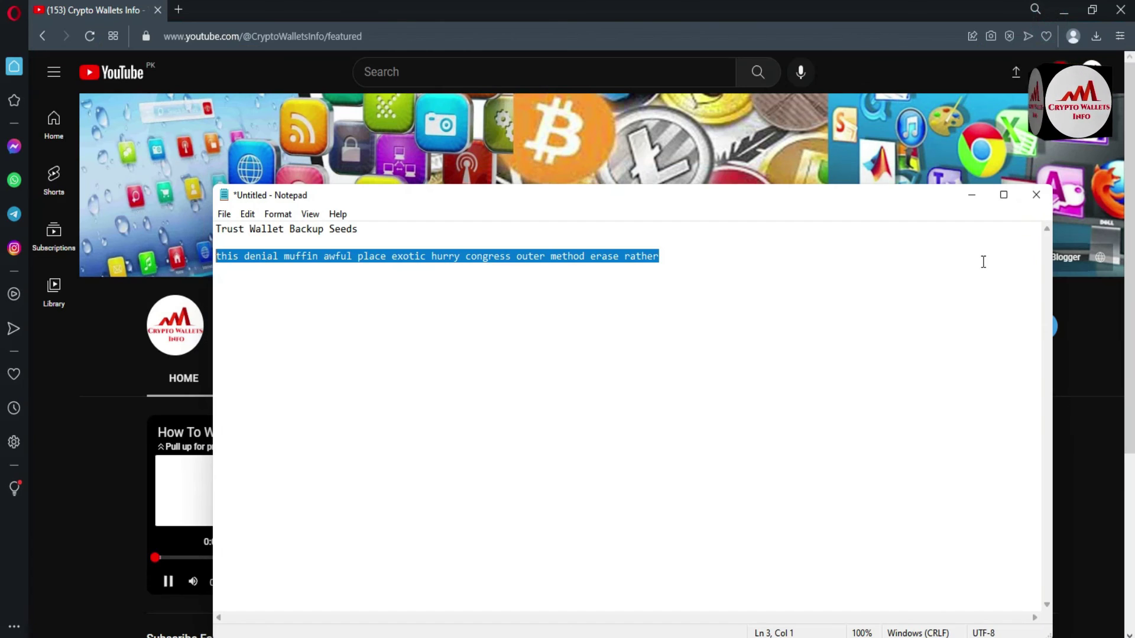
Step: Minimize the Notepad window holding the seed words
left_click(970, 197)
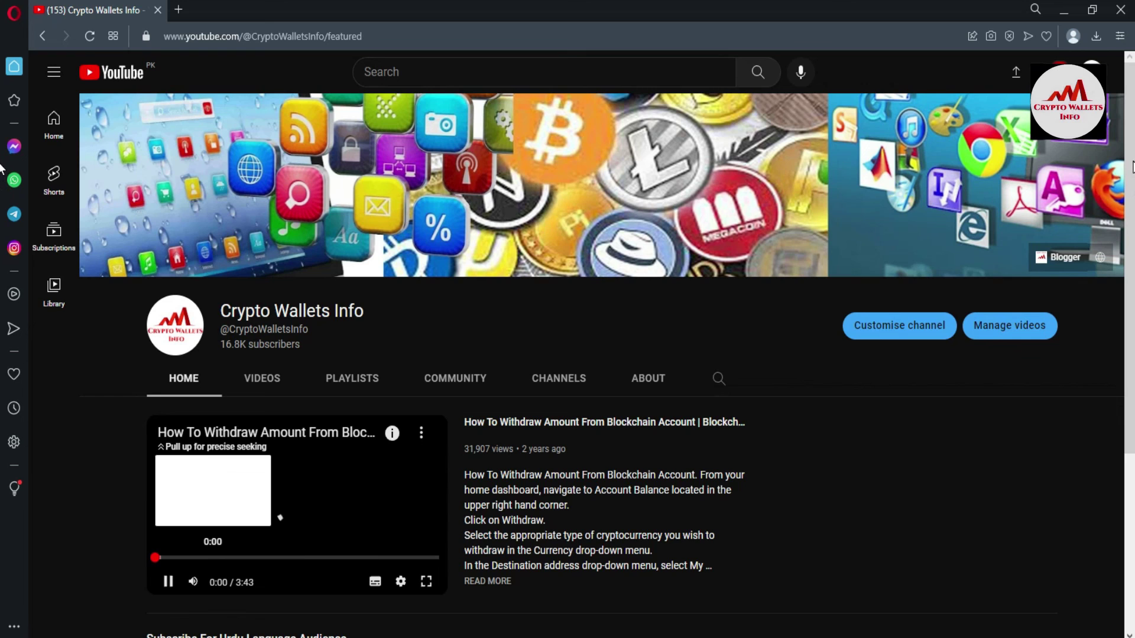